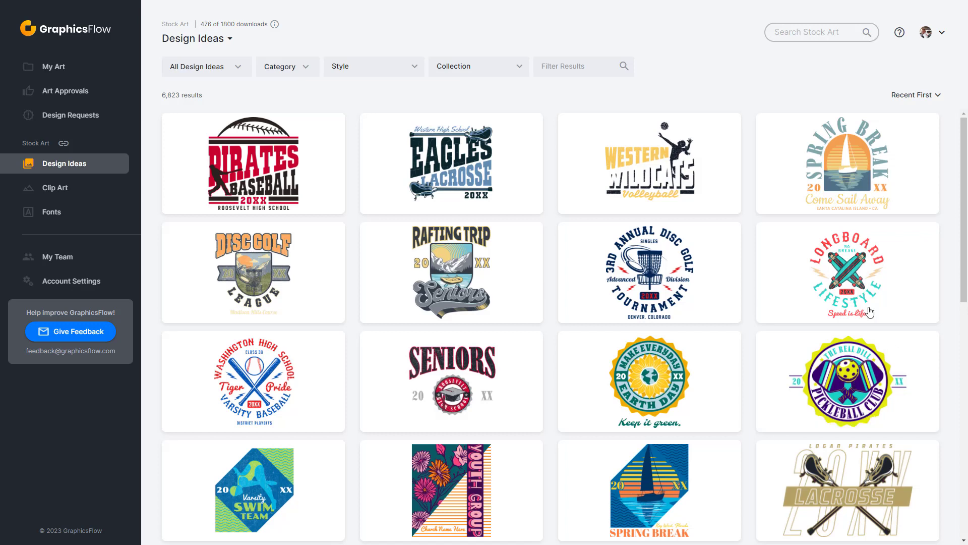
Step: Filter the Design Ideas library by the word "bow"
left_click(566, 67)
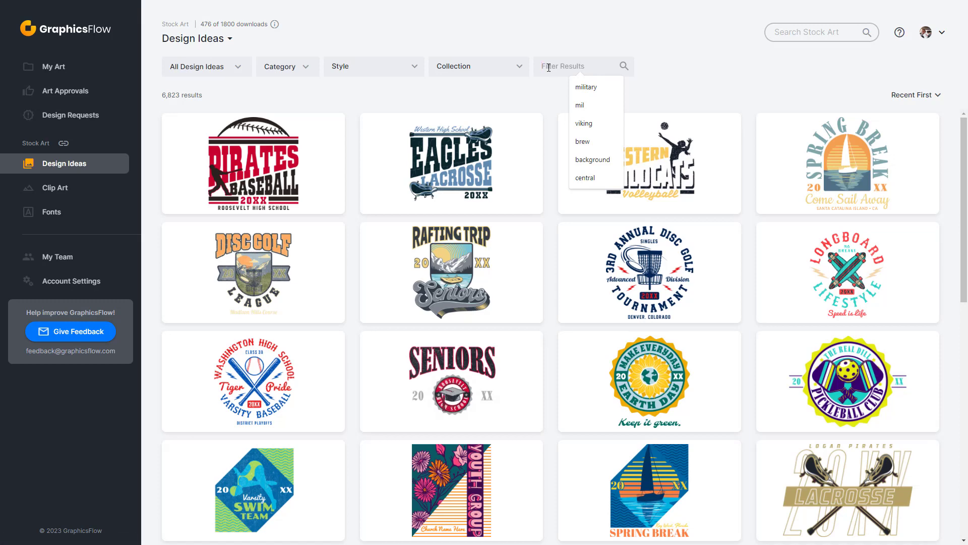
type("bo")
key("Return")
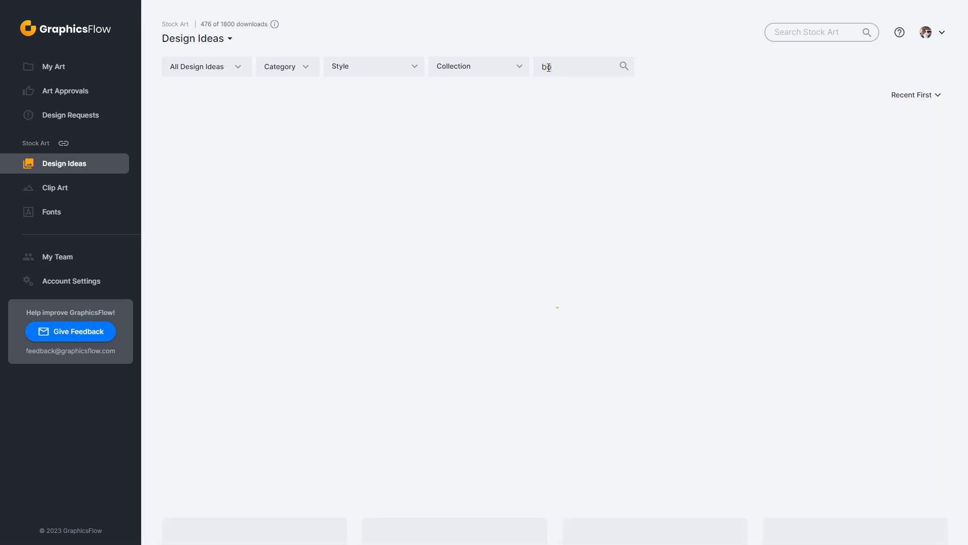
type("w")
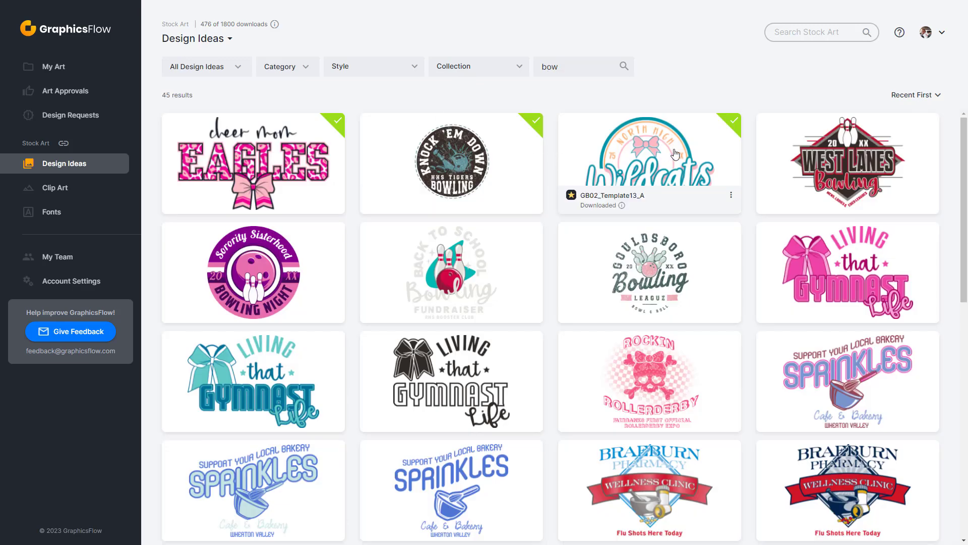
Step: Open the North High Wildcats cheer design GB02_Template13_A for customizing
left_click(731, 196)
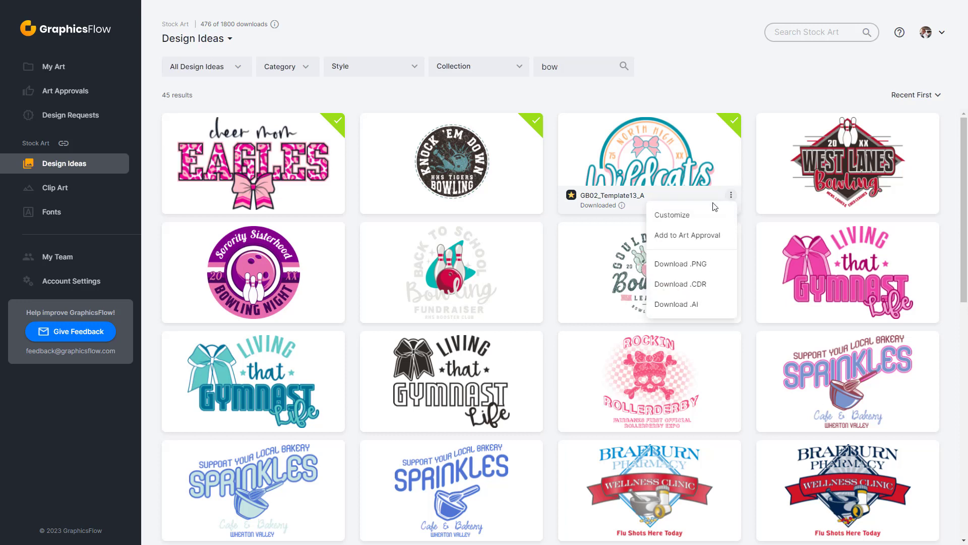
left_click(653, 156)
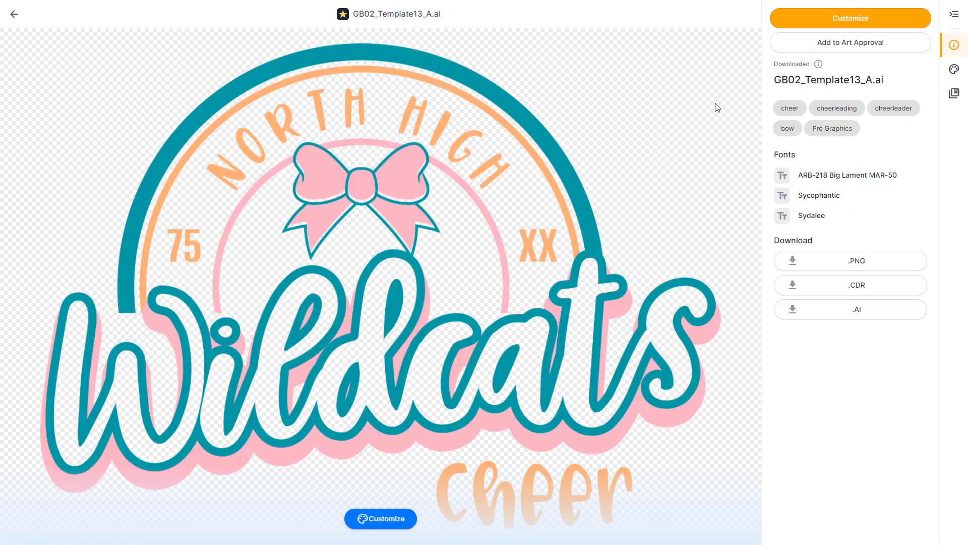
left_click(851, 19)
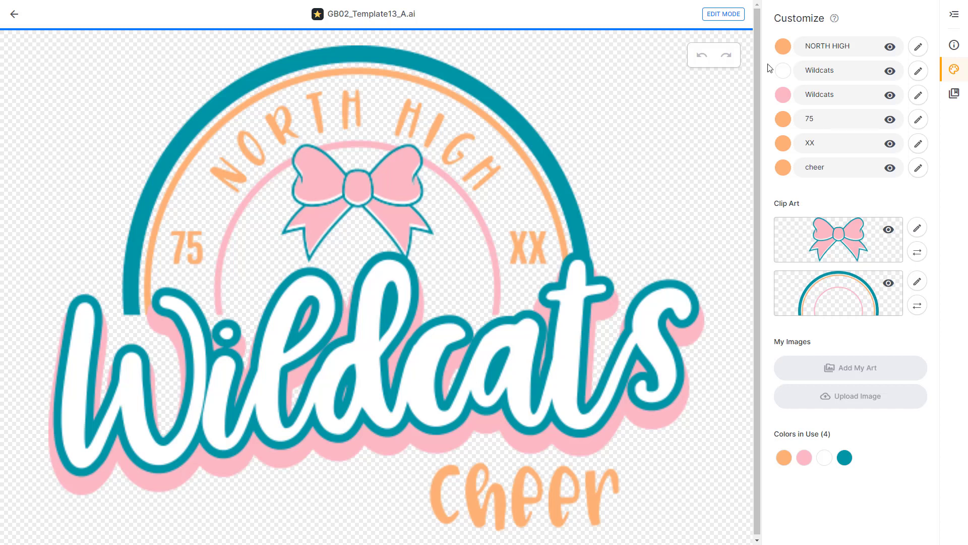
Step: Change the arched school name to CENTRAL HIGH and both Wildcats text layers to Bulldogs
left_click_drag(829, 46, 795, 45)
type("CENTRAL")
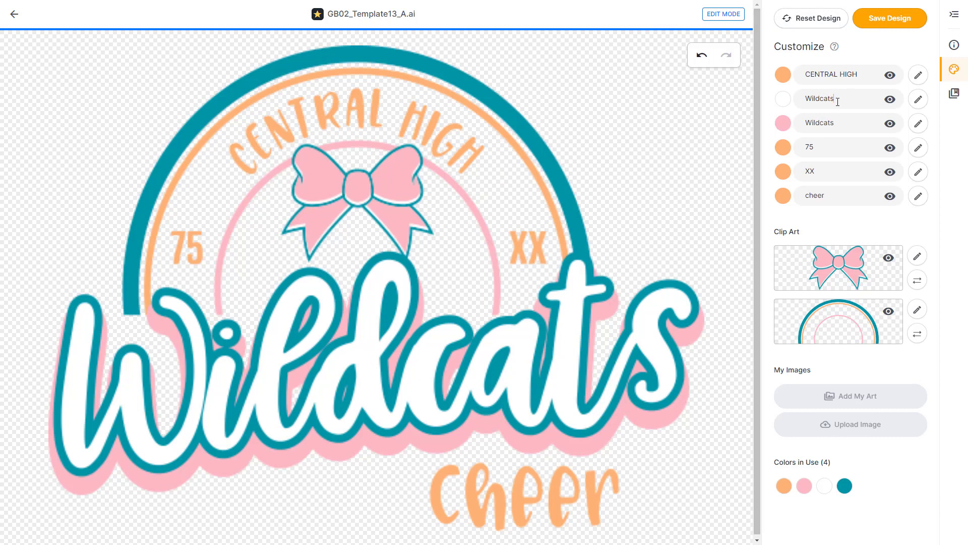
left_click_drag(836, 99, 777, 96)
type("Bulldogs")
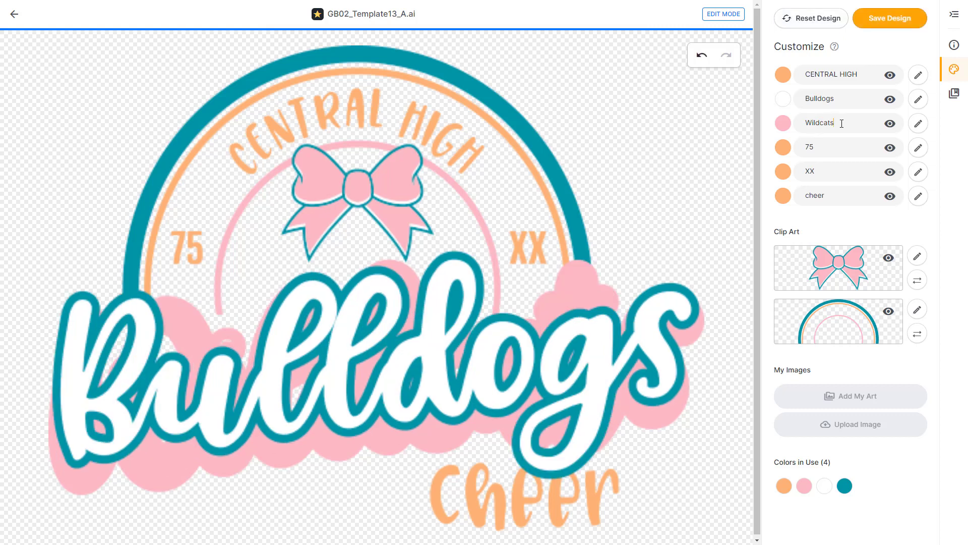
left_click_drag(841, 124, 793, 124)
type("Bulldogs")
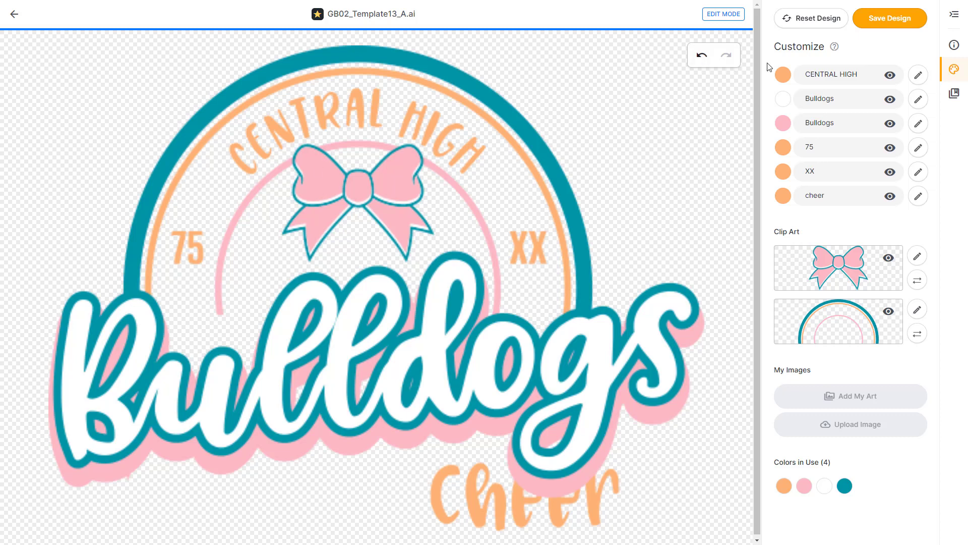
Step: Start saving the customized design and choose the Customizer Designs folder as its destination
left_click(903, 24)
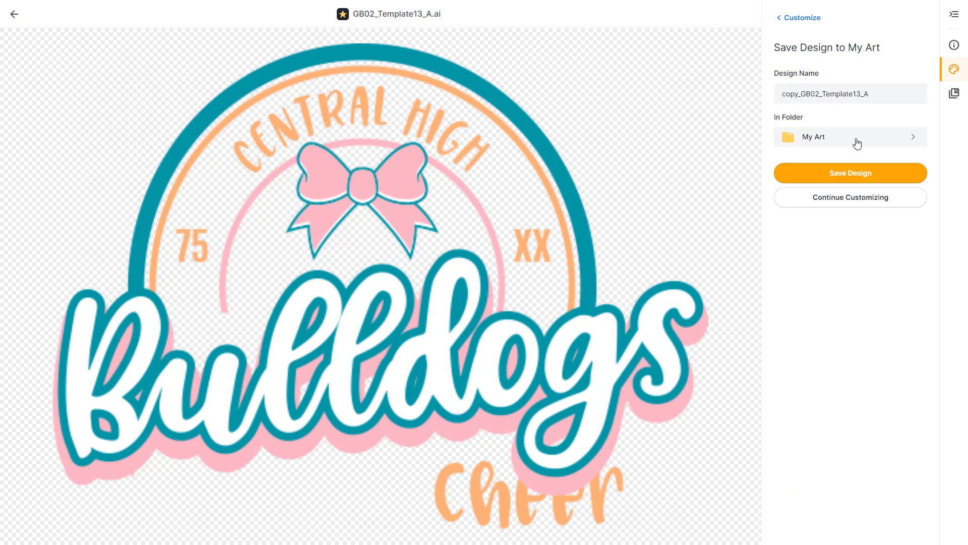
left_click(914, 145)
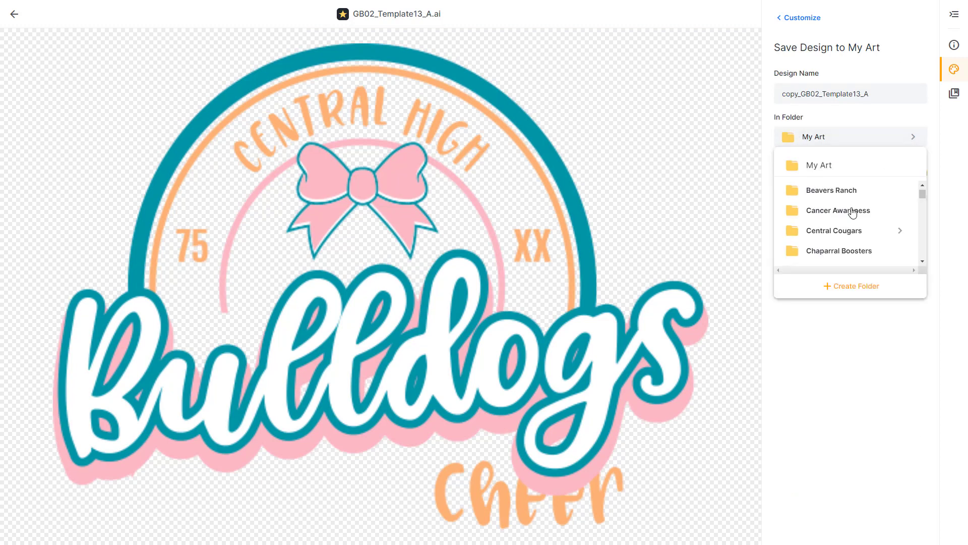
scroll(863, 216, "down", 4)
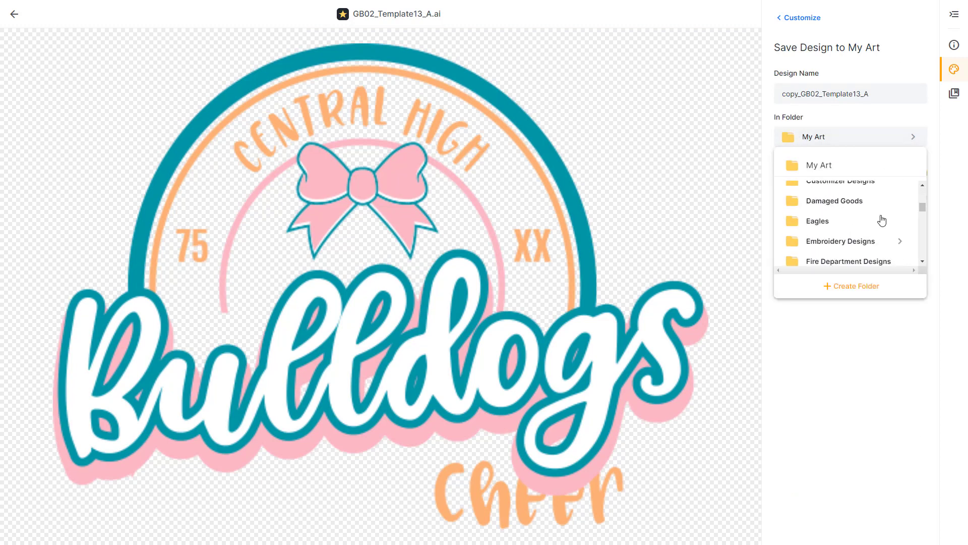
scroll(857, 227, "up", 2)
left_click(824, 231)
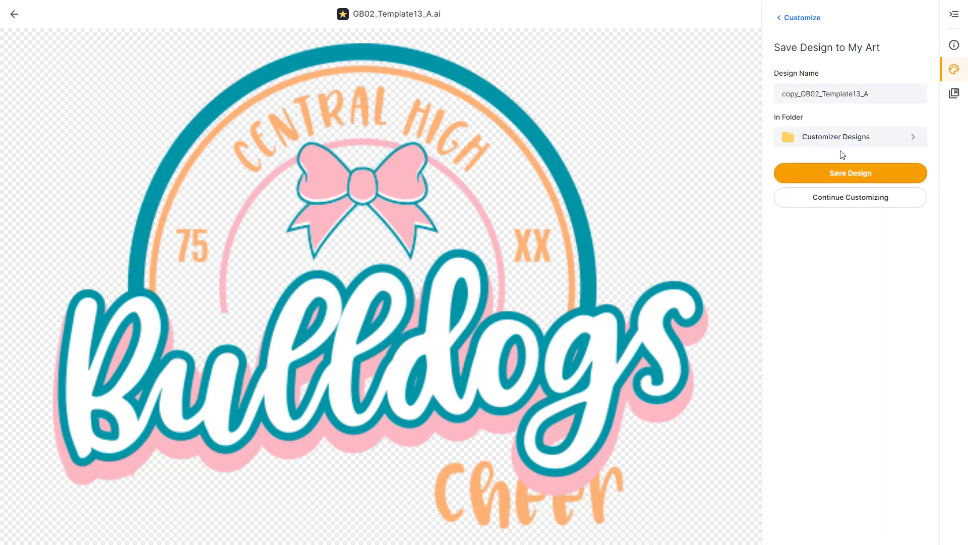
Step: Name the design "Bulldogs 02" and save it
left_click(885, 94)
key("ctrl+a")
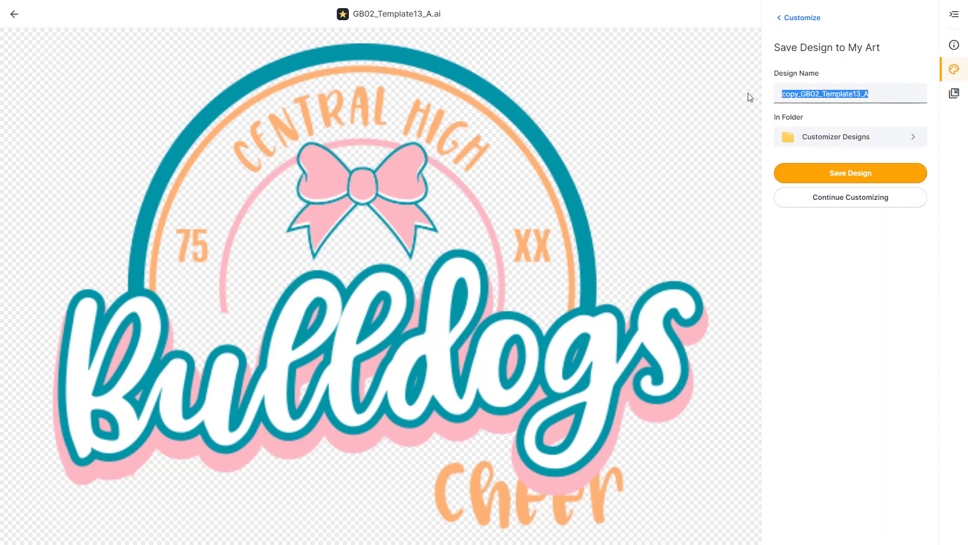
type("Bull")
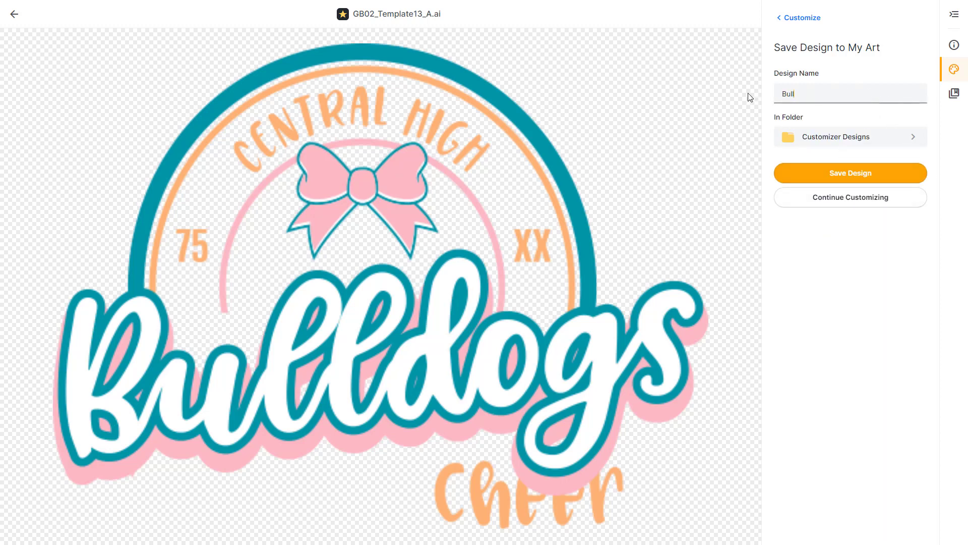
type("dogs 02")
left_click(844, 172)
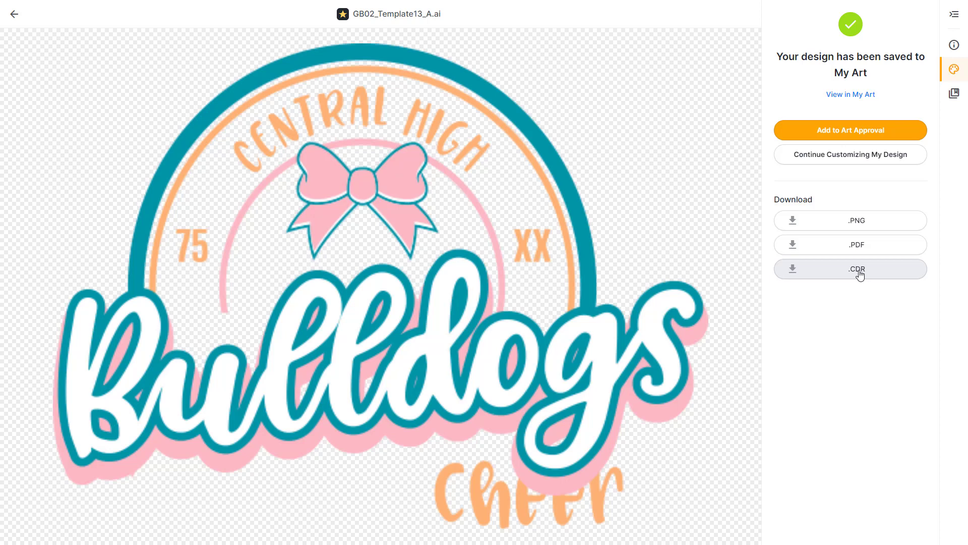
Step: Download the saved design as a PDF to the Desktop under the name Bulldogs 02
left_click(867, 248)
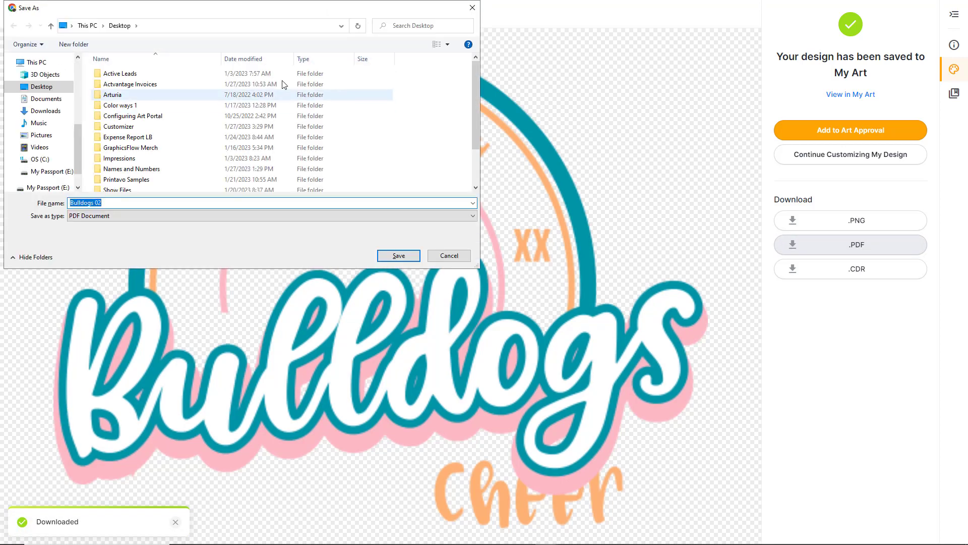
left_click(51, 89)
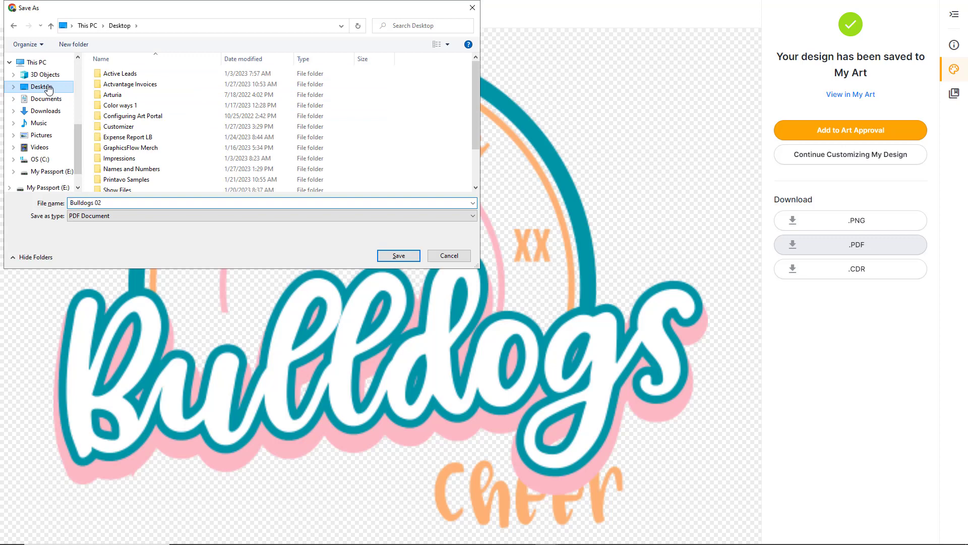
left_click(404, 258)
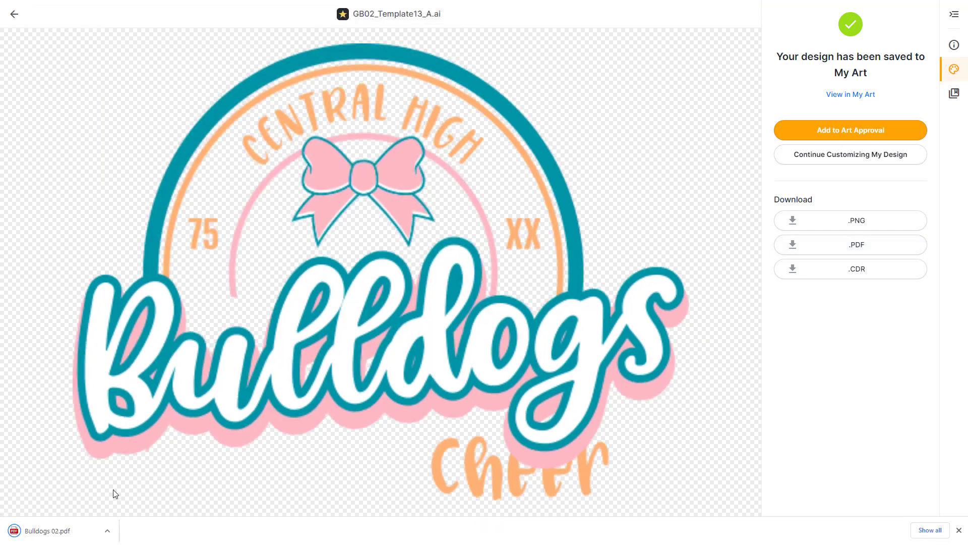
left_click(72, 535)
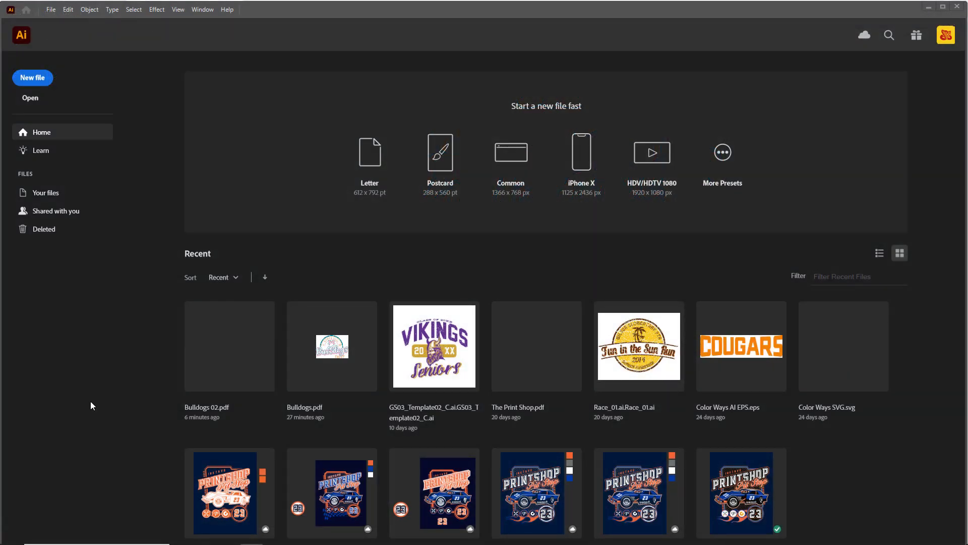
Step: Switch to Adobe Illustrator and open the Bulldogs 02 PDF from the Desktop
left_click(52, 10)
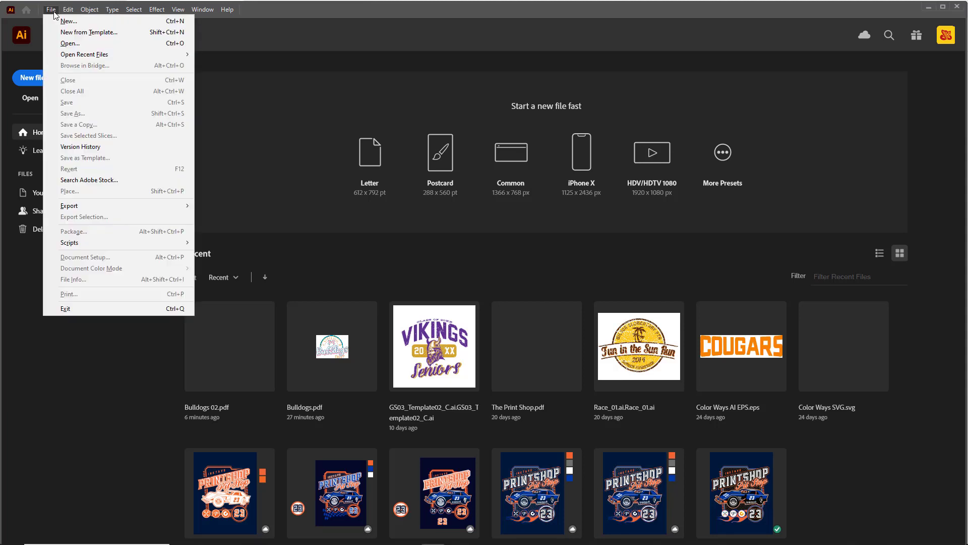
left_click(71, 45)
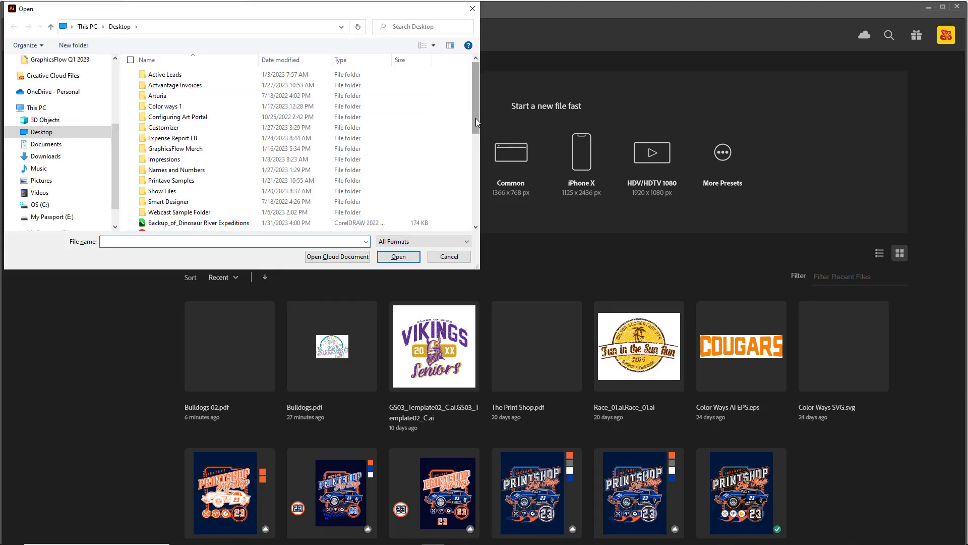
left_click_drag(476, 118, 467, 168)
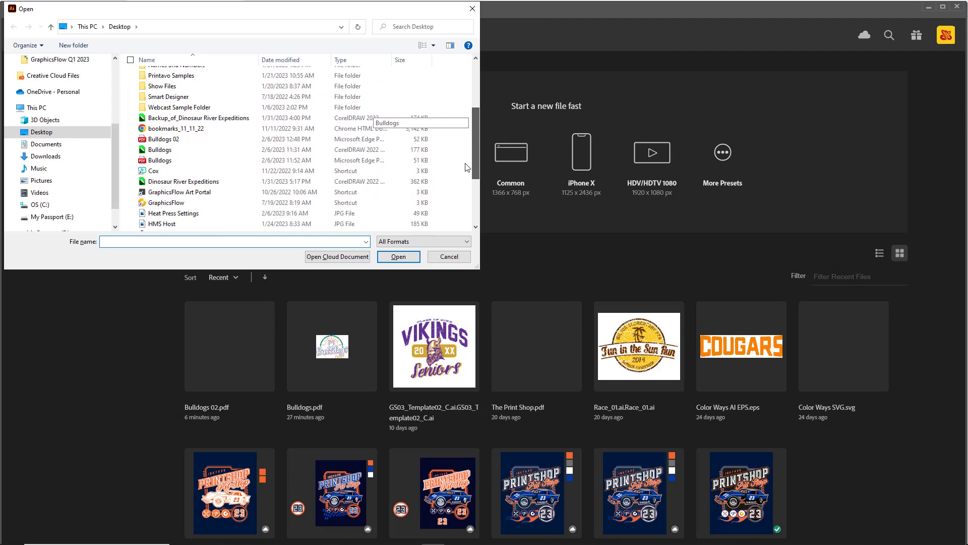
left_click(144, 141)
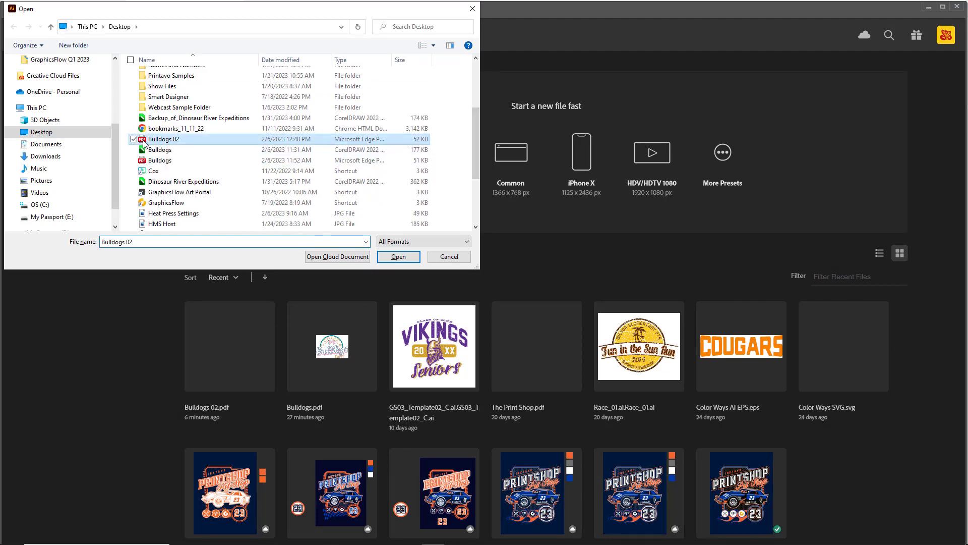
left_click(404, 257)
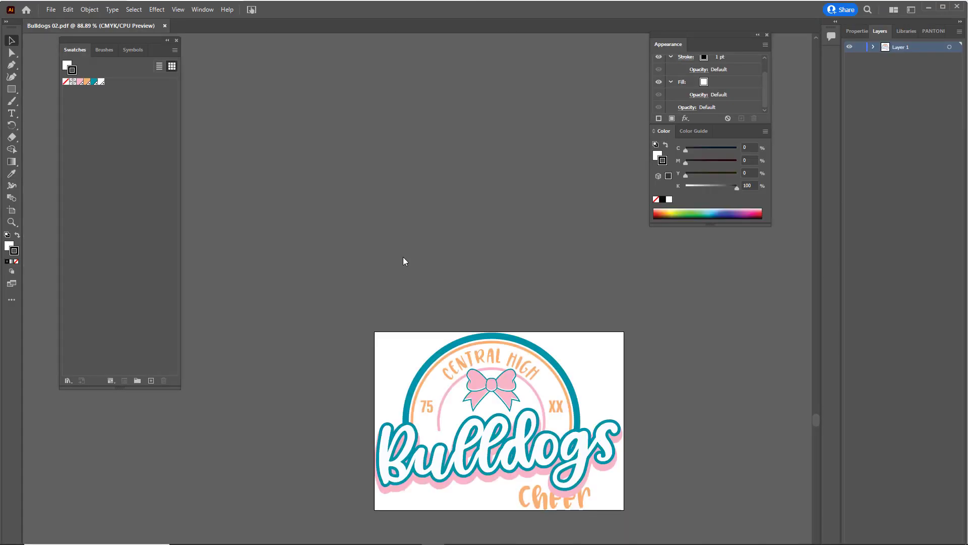
Step: Examine how the Bulldogs, Cheer, XX, 75 and arched CENTRAL HIGH lettering is built by selecting each in turn
left_click(179, 10)
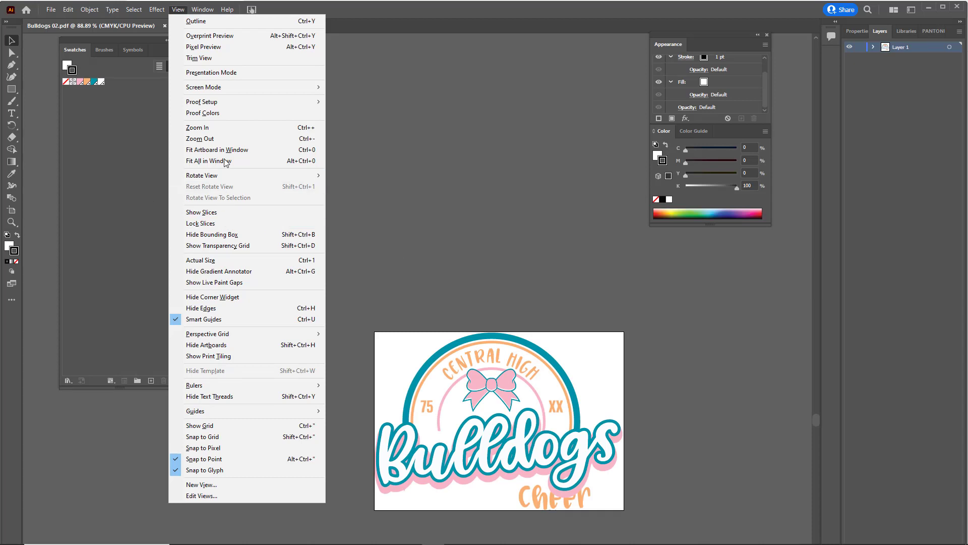
left_click(307, 150)
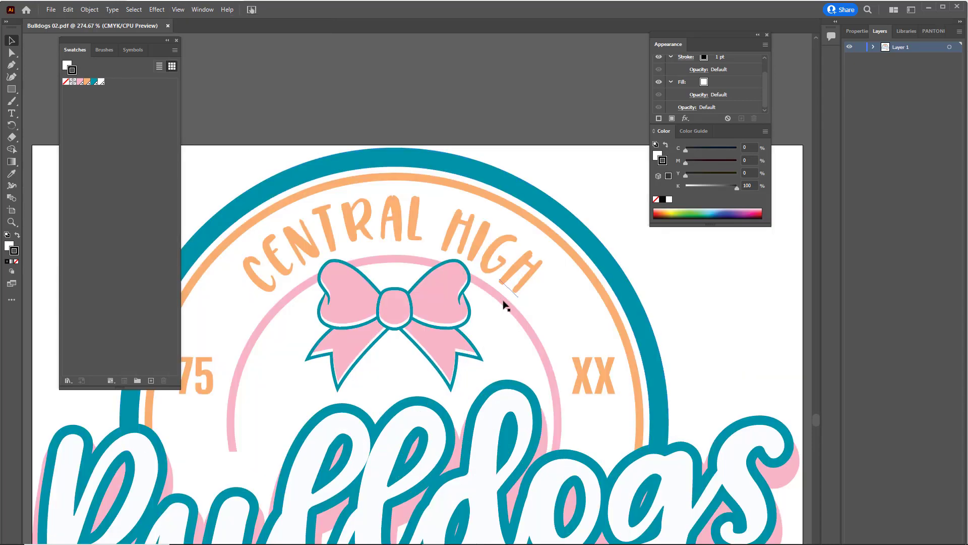
scroll(505, 303, "down", 1)
scroll(506, 305, "down", 3)
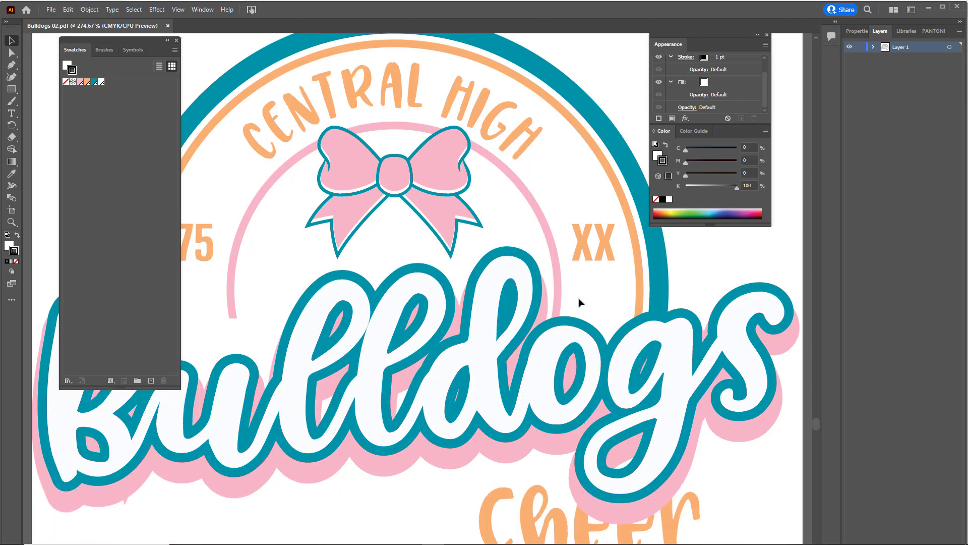
left_click(447, 306)
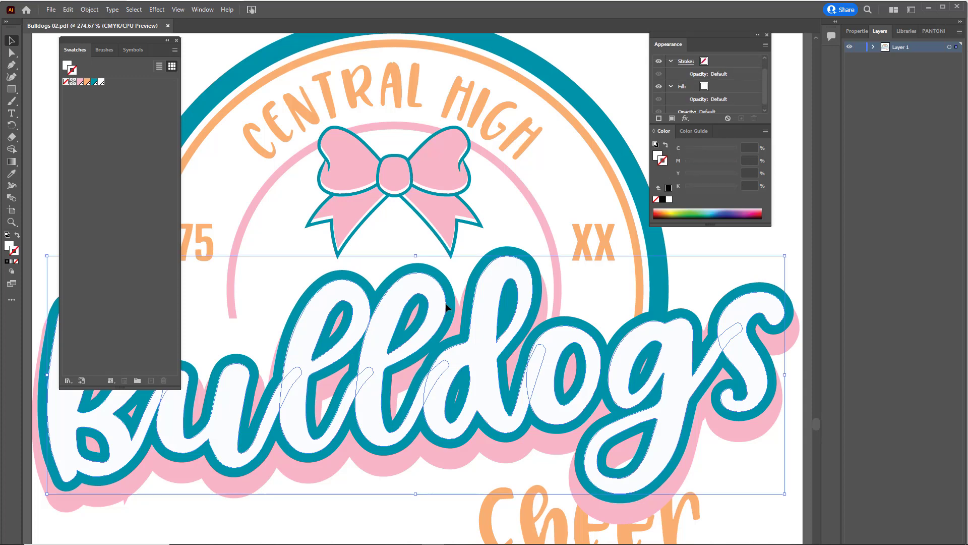
left_click(527, 526)
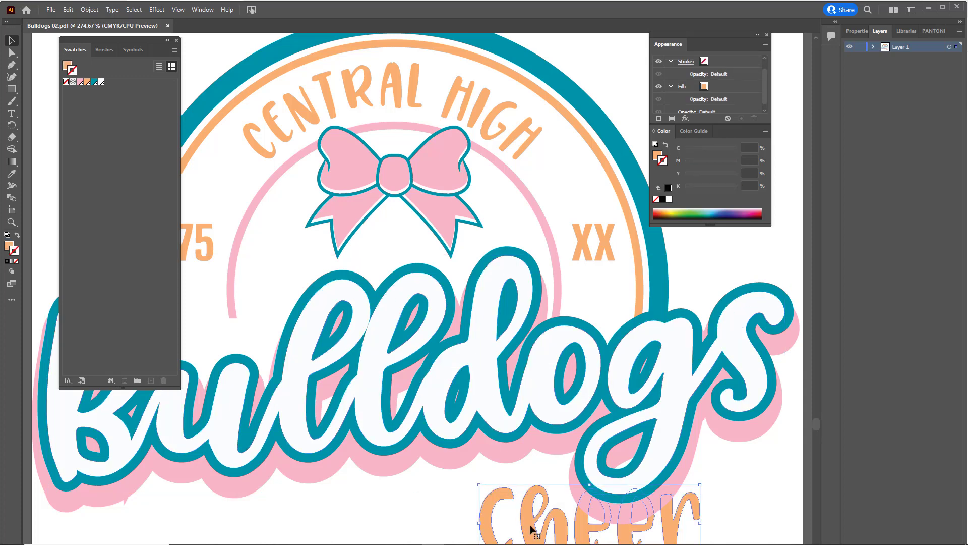
left_click(587, 248)
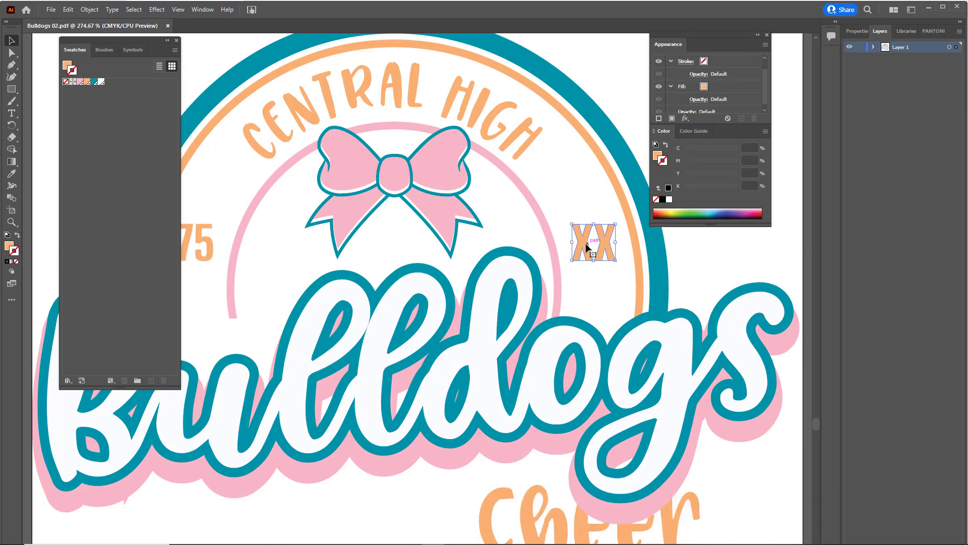
left_click(207, 244)
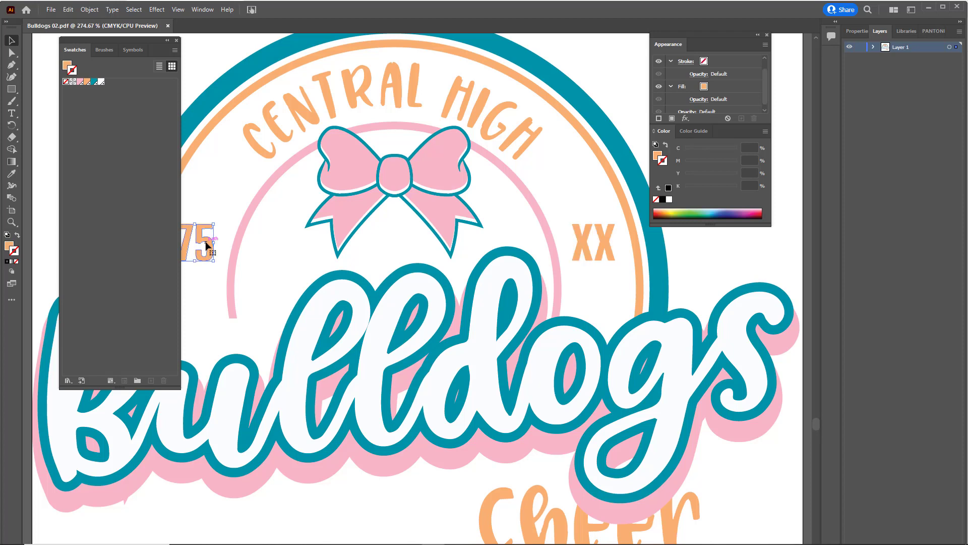
left_click(260, 154)
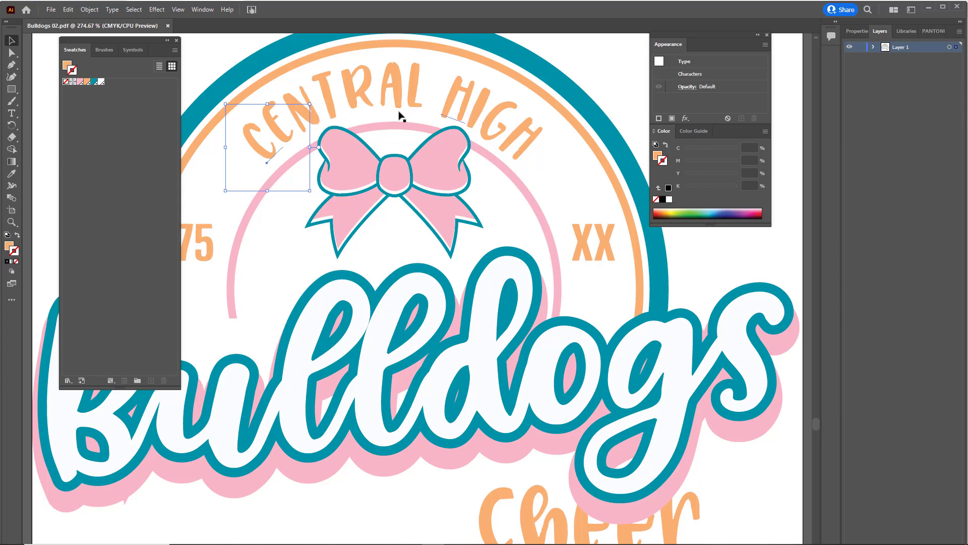
left_click(330, 106)
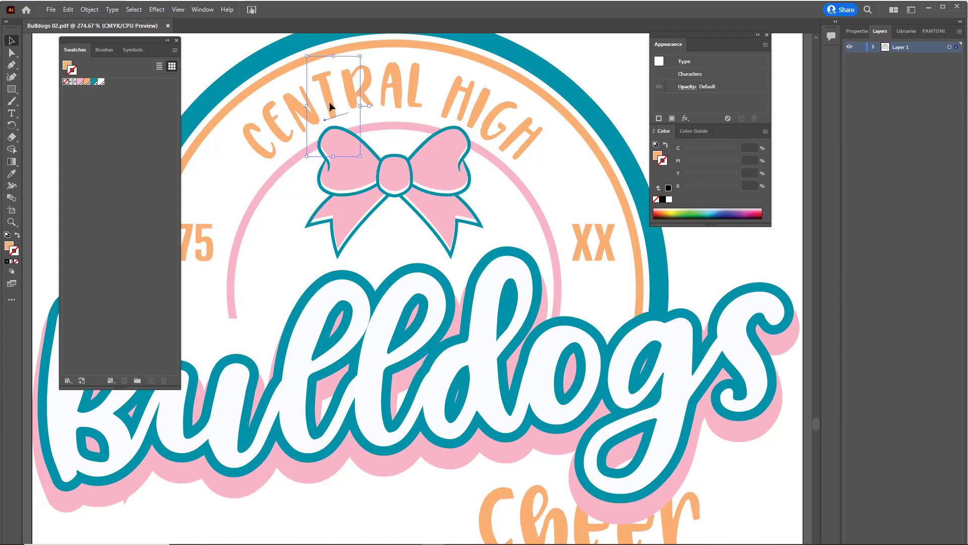
Step: Delete the letter C from CENTRAL in the arched text
left_click(264, 154)
key("Delete")
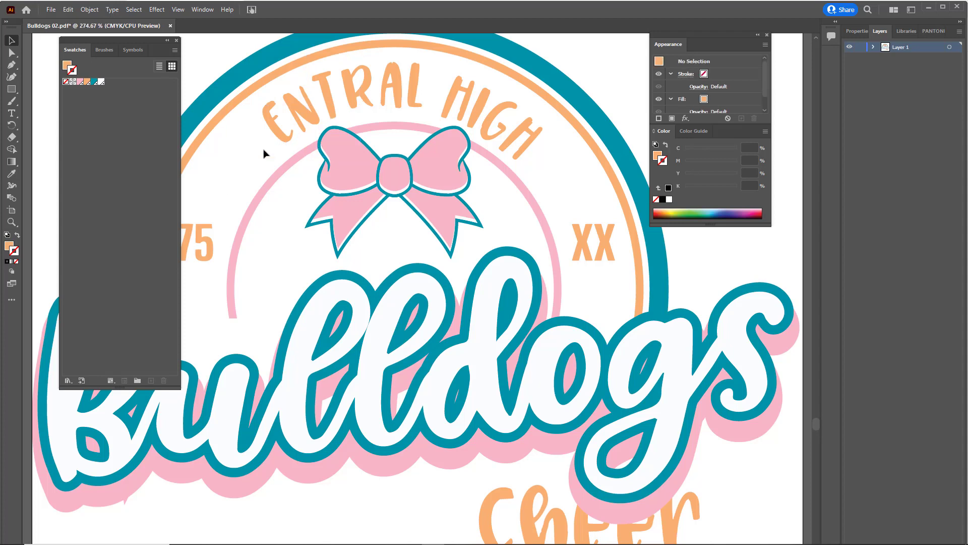
Step: Undo the deletion of the letter C in CENTRAL and clear the selection
key("ctrl+z")
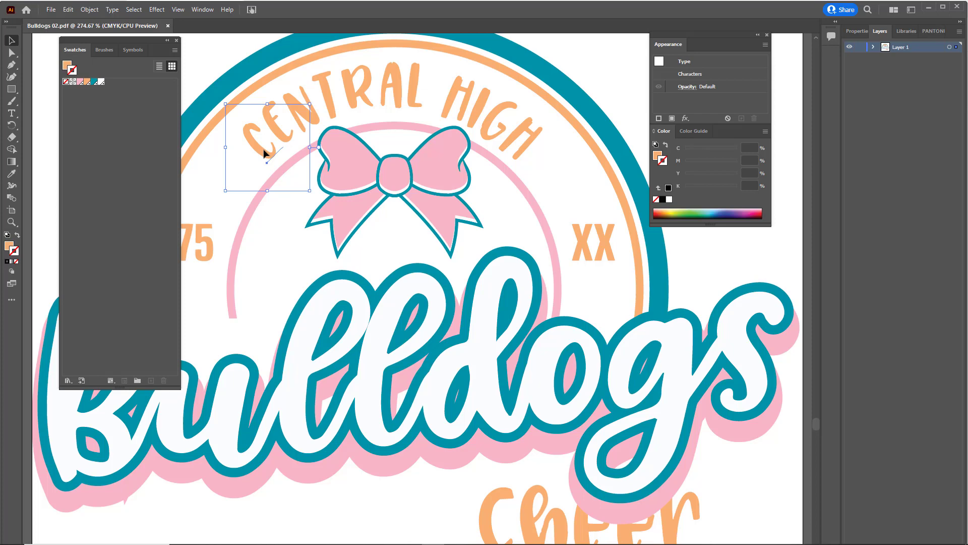
left_click(210, 56)
Step: Inspect the artwork's paths in Outline view and return to Preview
left_click(179, 10)
left_click(195, 20)
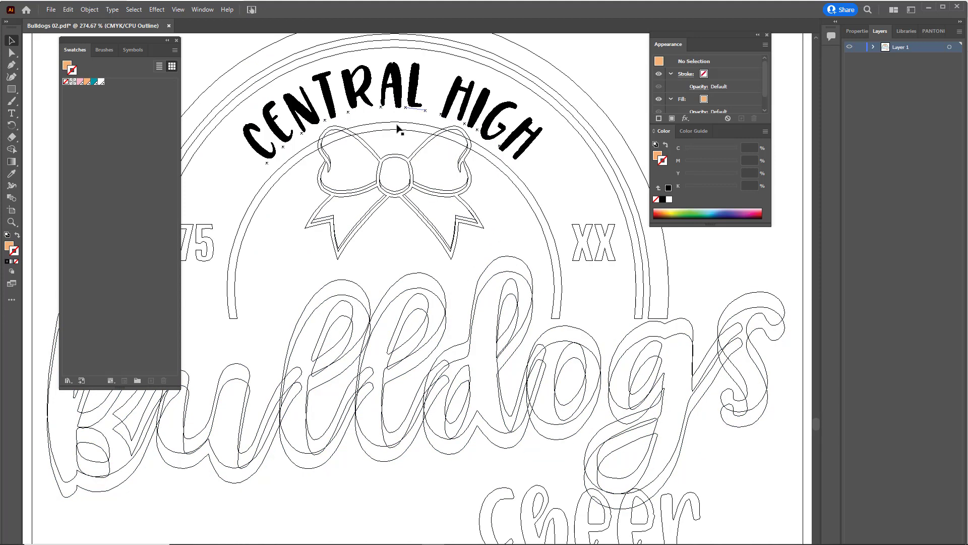
left_click(177, 10)
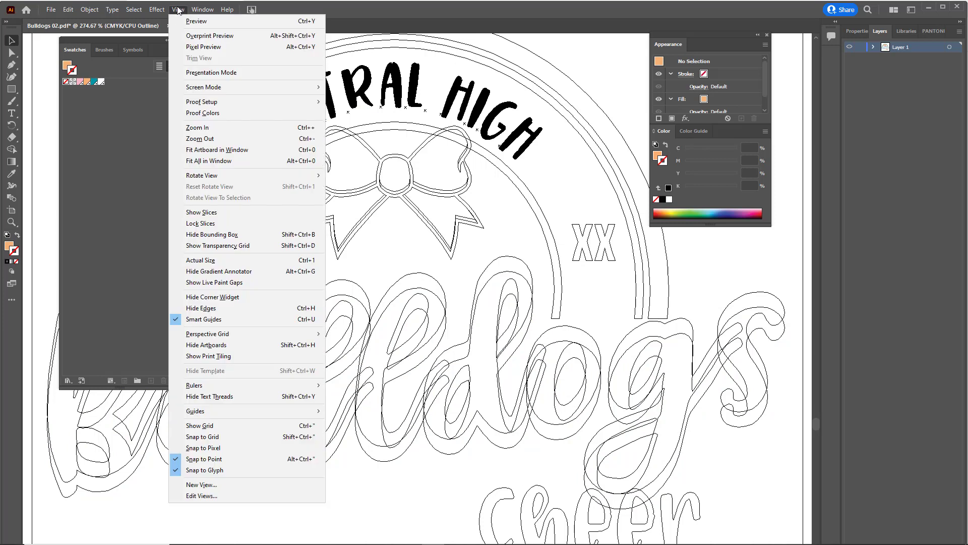
left_click(187, 20)
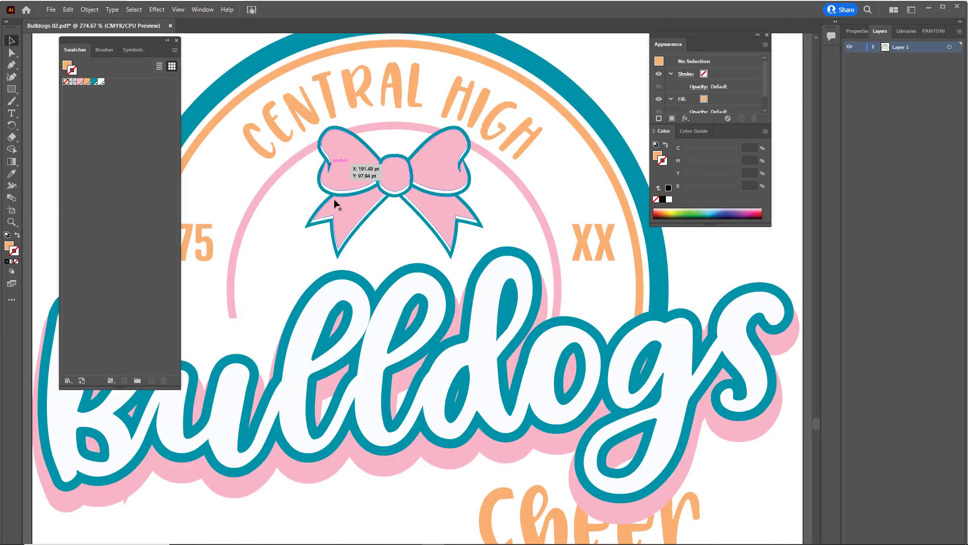
Step: Try deleting the bow's teal outline and undo the deletion
left_click(310, 227)
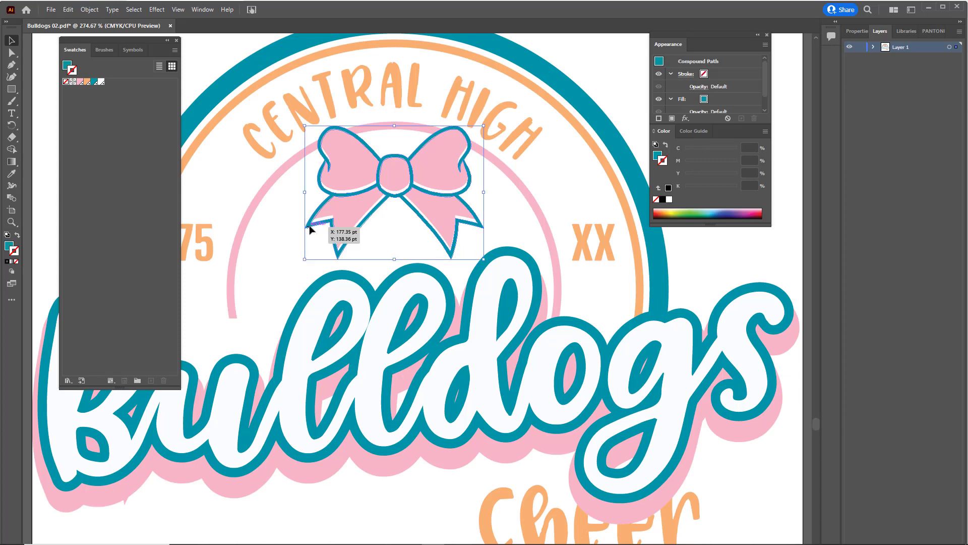
key("Delete")
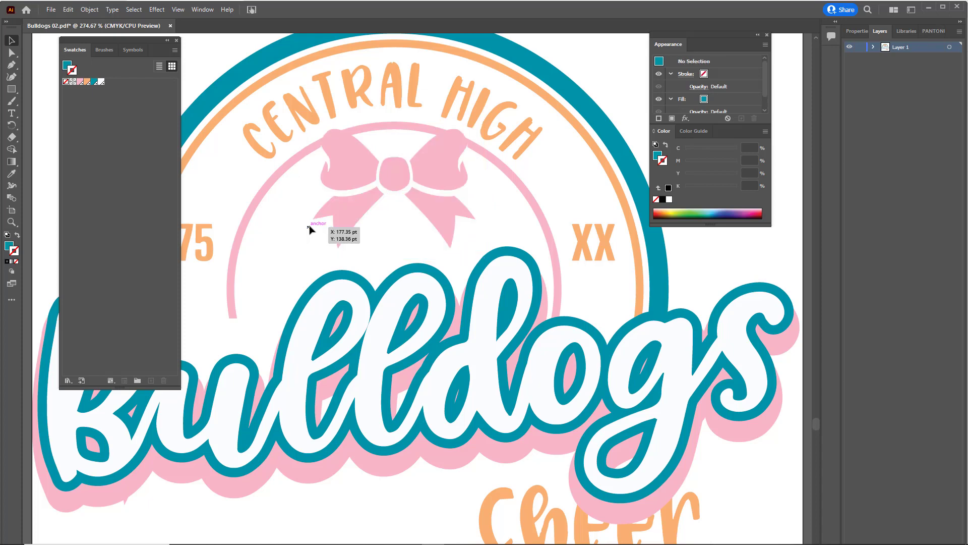
key("ctrl+z")
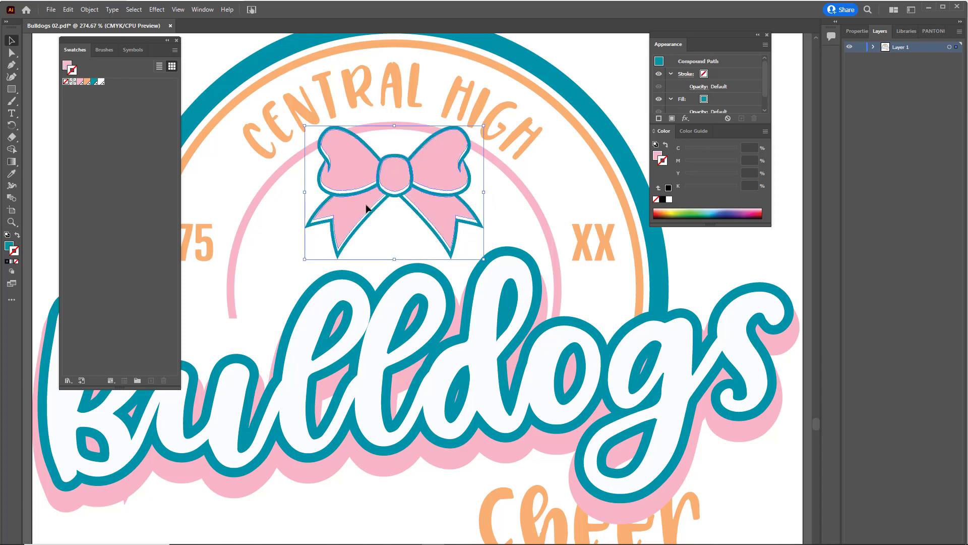
Step: Try moving the bow's pink fill and teal outline together, undo the move, and clear the selection
left_click(366, 209)
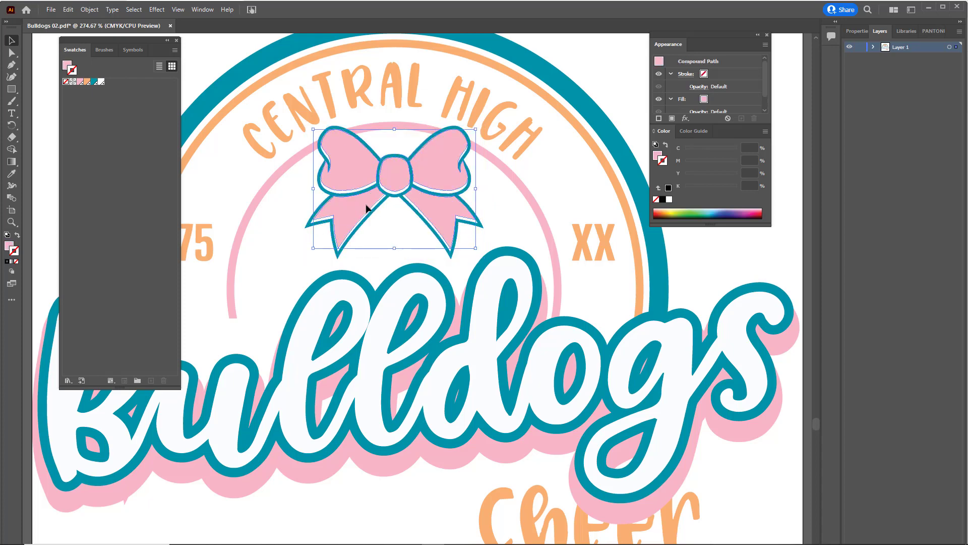
left_click(337, 260, "shift")
mouse_move(382, 198)
left_mouse_down()
mouse_move(400, 190)
mouse_move(380, 211)
mouse_move(388, 188)
left_mouse_up()
key("ctrl+z")
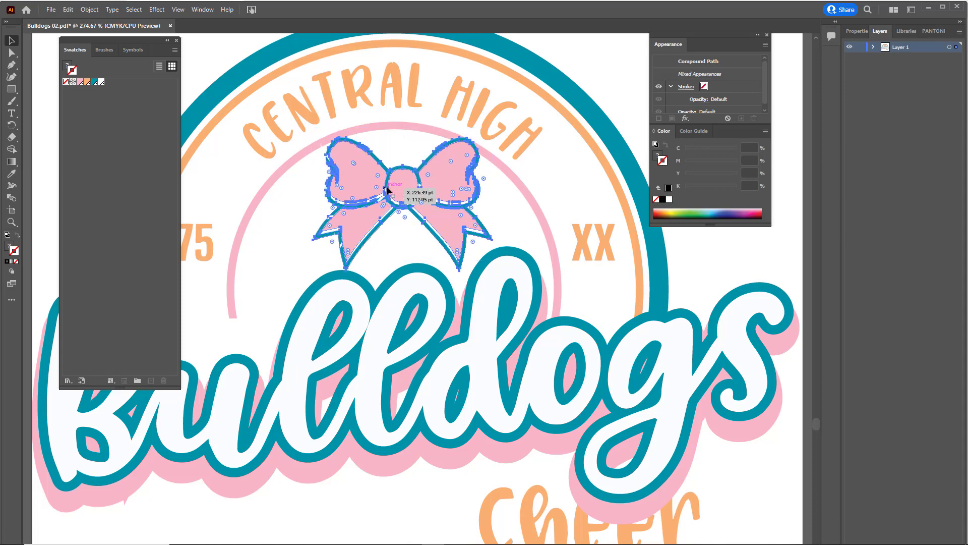
key("ctrl+shift+z")
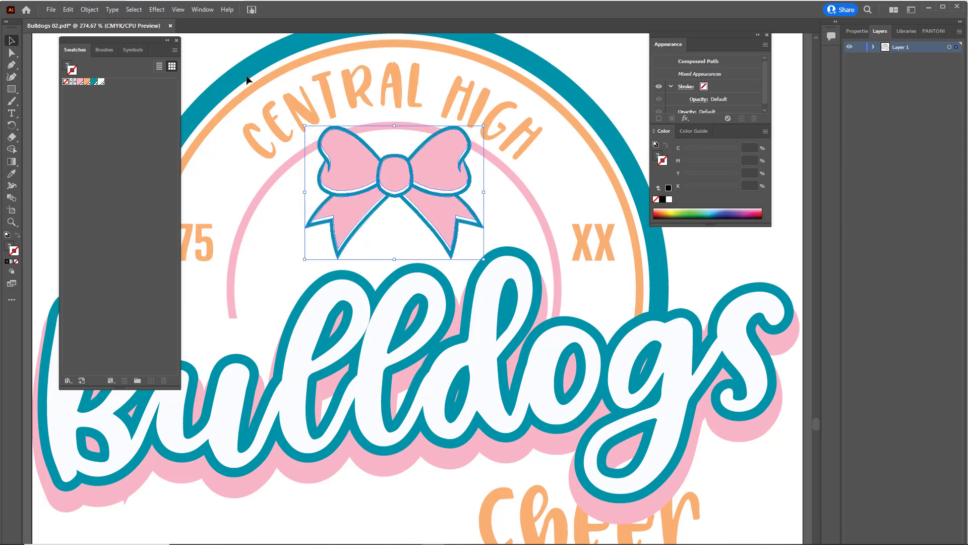
left_click(207, 62)
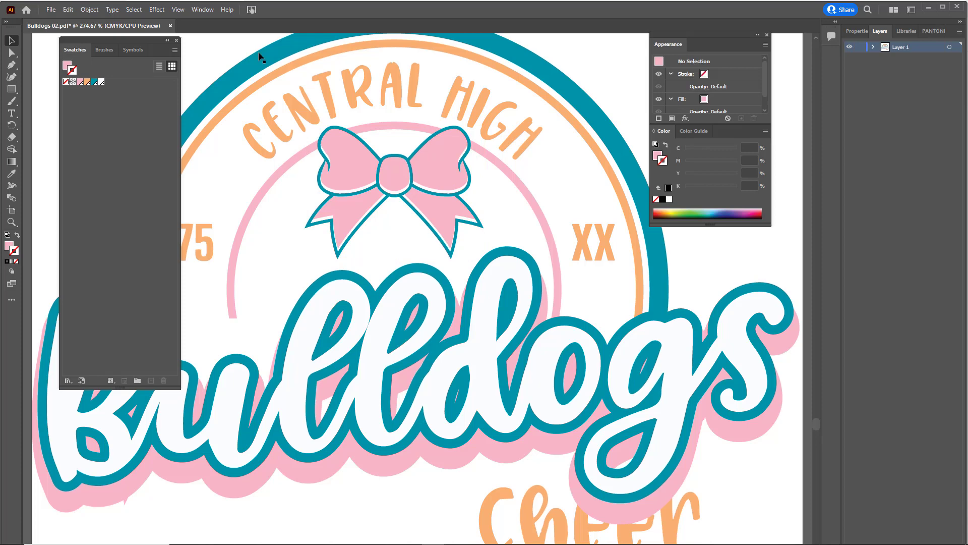
Step: Try a light purple PANTONE+ Solid Coated stroke and a PANTONE Warm Red C fill on the bow's pink shape
left_click(446, 172)
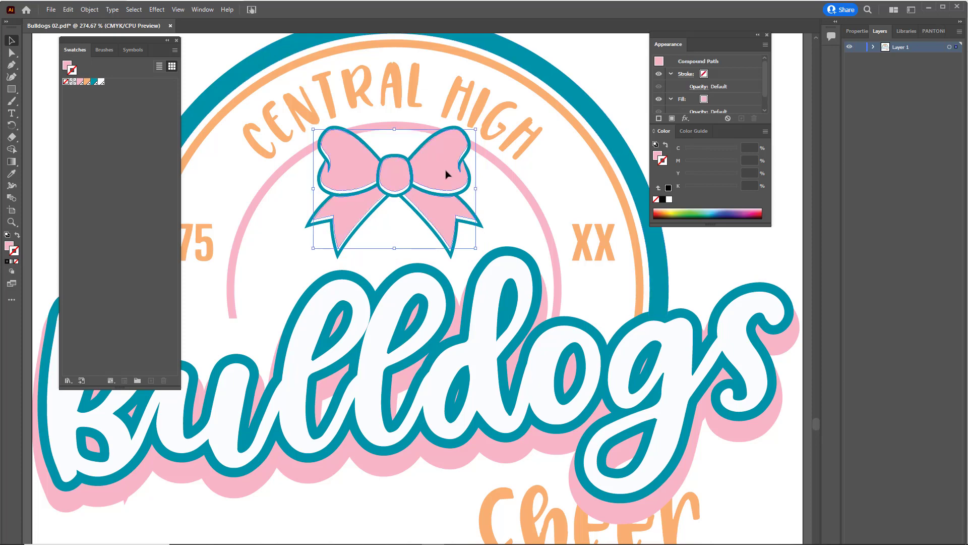
left_click(932, 32)
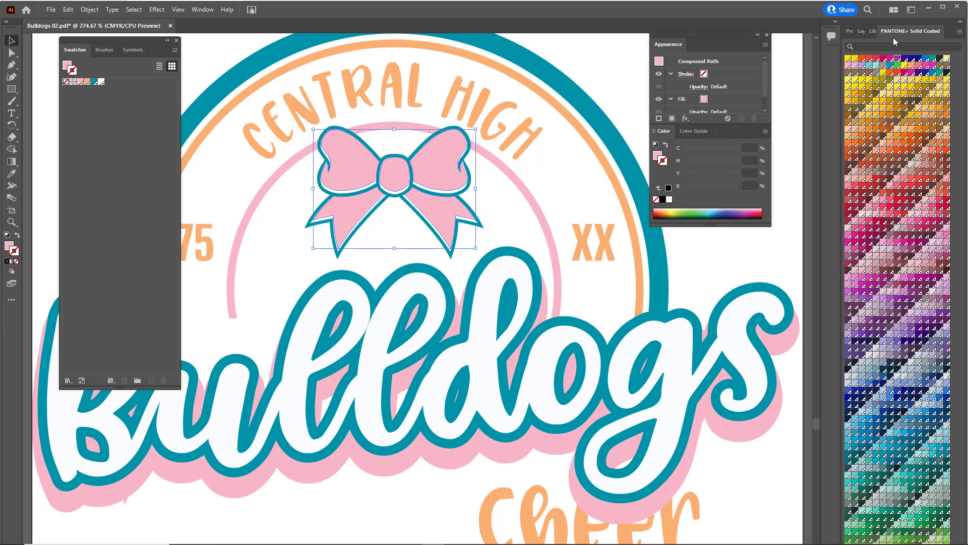
left_click(864, 66)
left_click(863, 66)
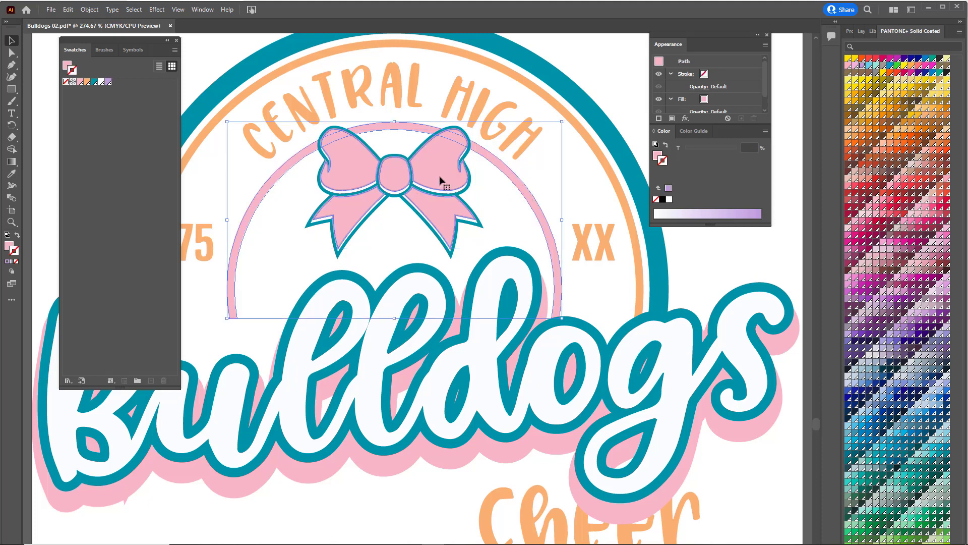
left_click(658, 154)
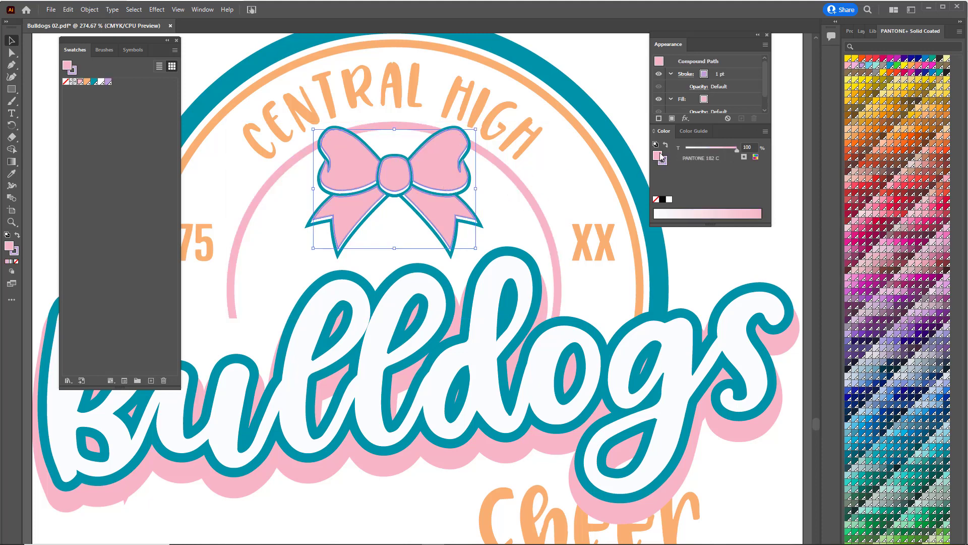
left_click(872, 60)
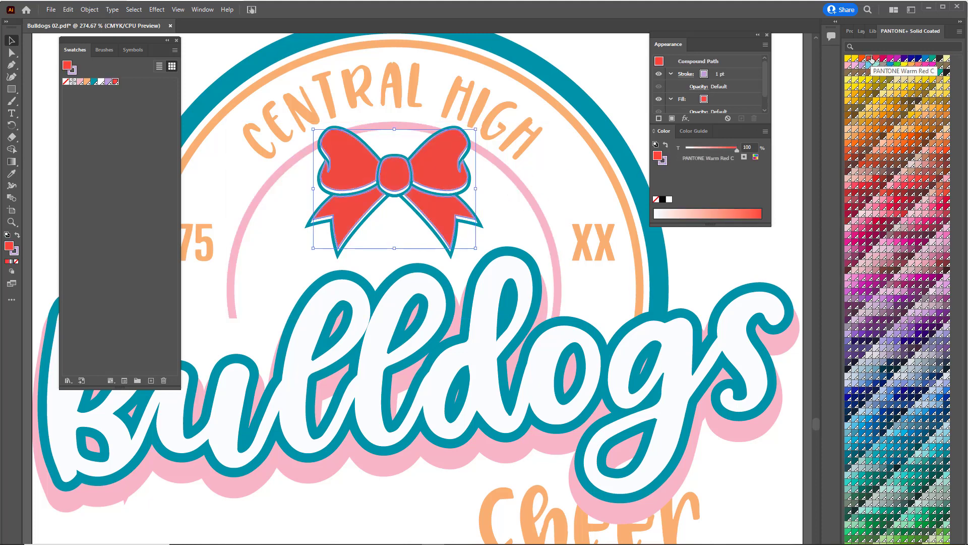
Step: Undo the stroke and fill color changes on the bow and deselect it
left_click(601, 71)
key("ctrl+z")
key("ctrl+z")
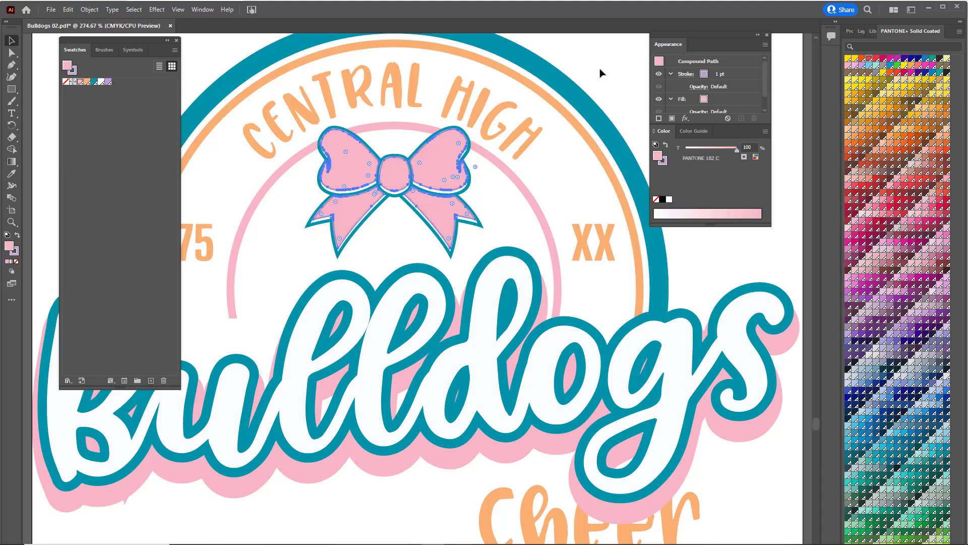
key("ctrl+z")
left_click(592, 69)
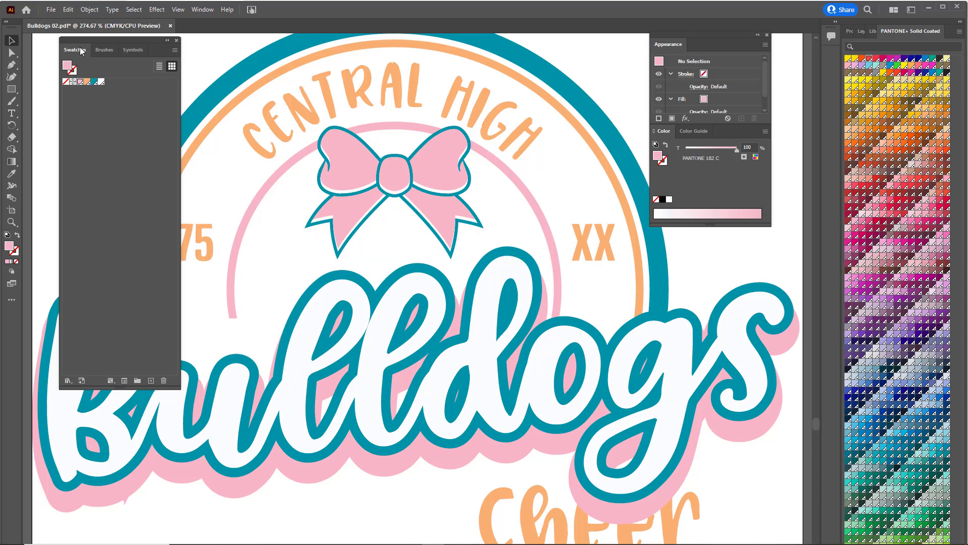
Step: Locate the PANTONE+ Solid Coated library among the Color Books swatch libraries, and leave the list without changing anything
left_click(203, 11)
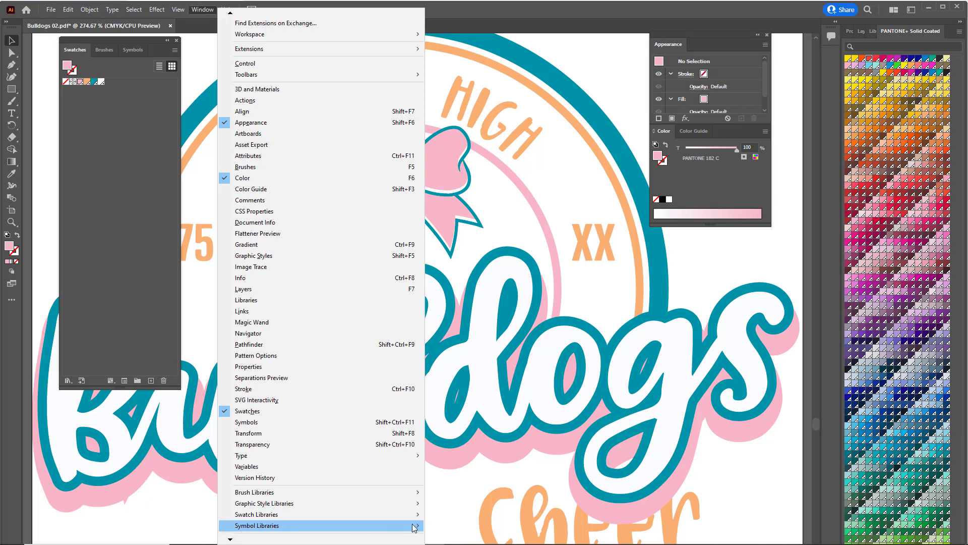
mouse_move(419, 529)
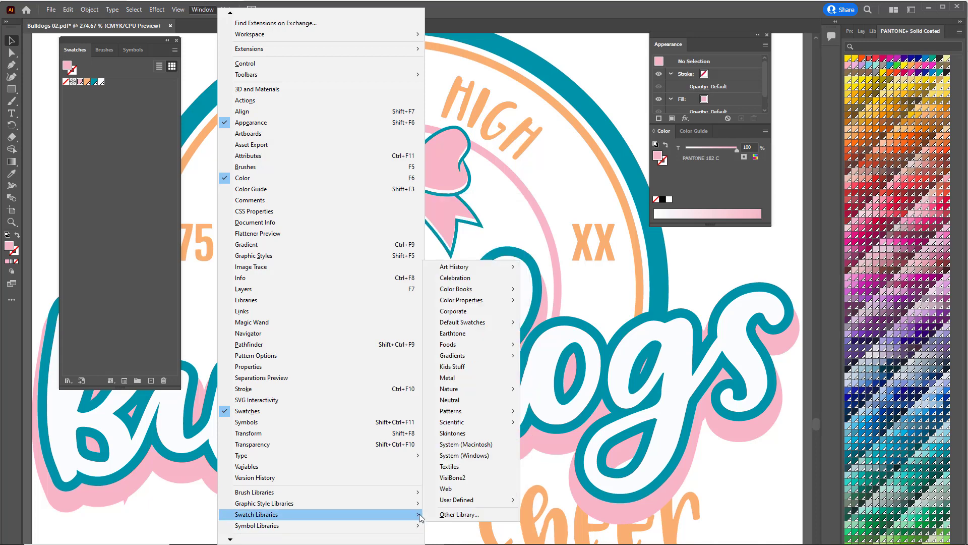
mouse_move(453, 289)
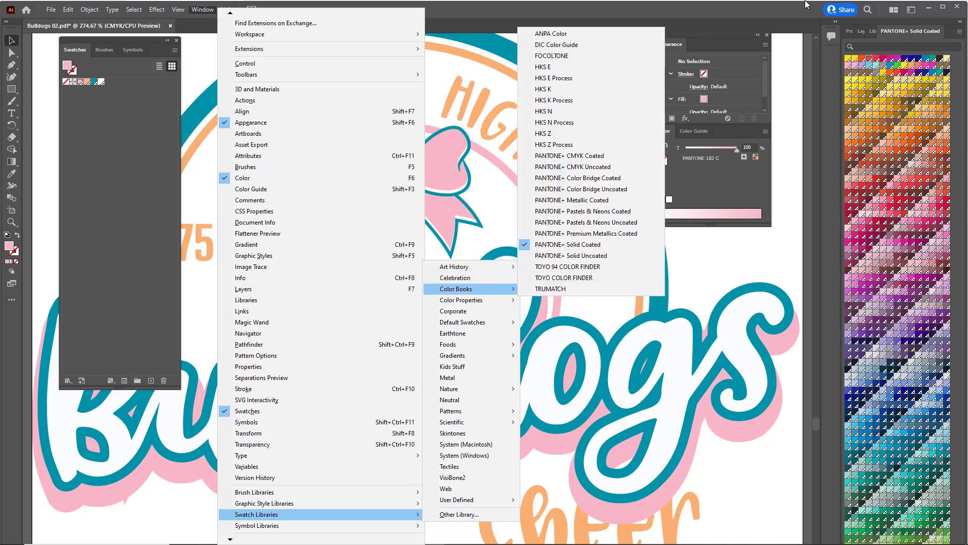
left_click(776, 7)
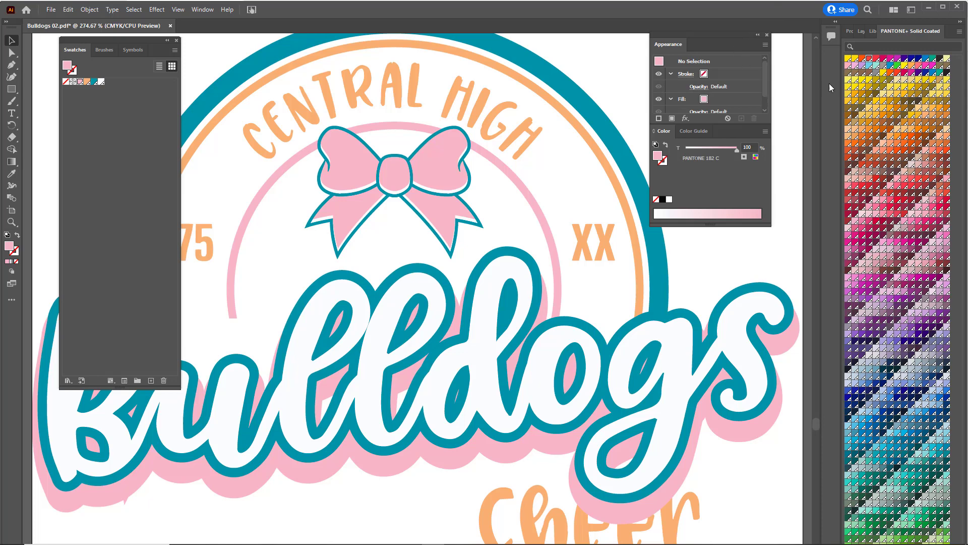
Step: Add PANTONE Violet C to the document swatches, try replacing the teal PANTONE 7711 C with it throughout the artwork, and undo the replacement
left_click(907, 59)
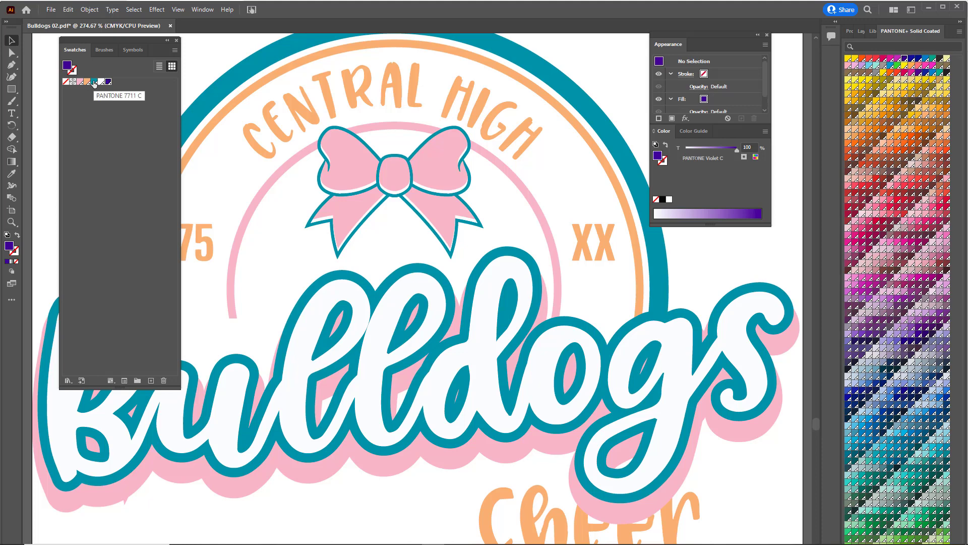
left_click(175, 50)
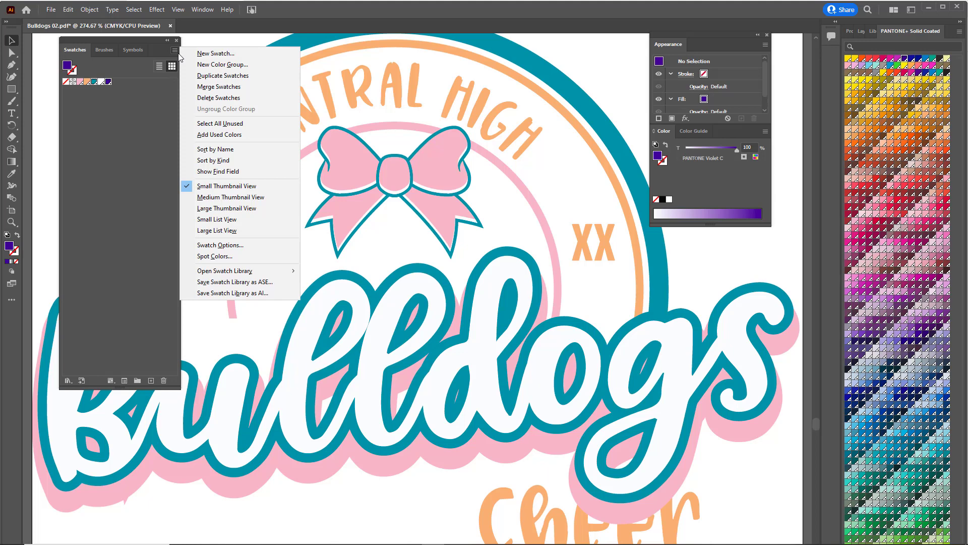
left_click(214, 97)
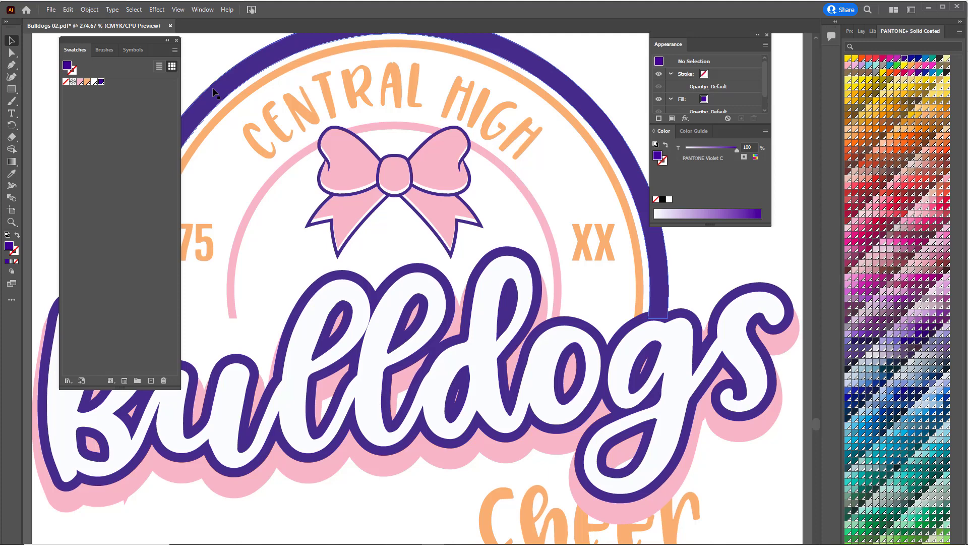
key("ctrl+z")
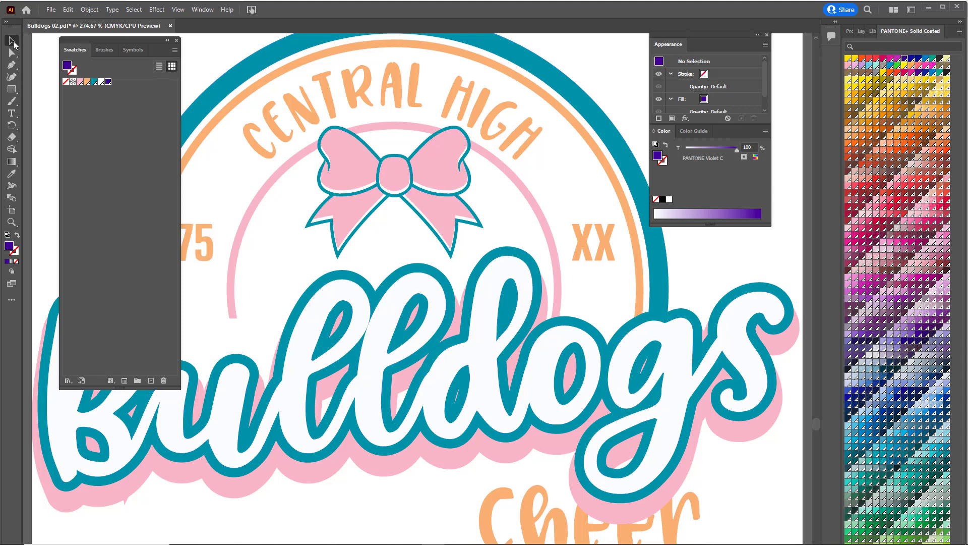
Step: Try moving the white, pink and teal Bulldogs lettering pieces upward one by one, and undo the moves
left_click(488, 335)
left_click_drag(488, 336, 486, 202)
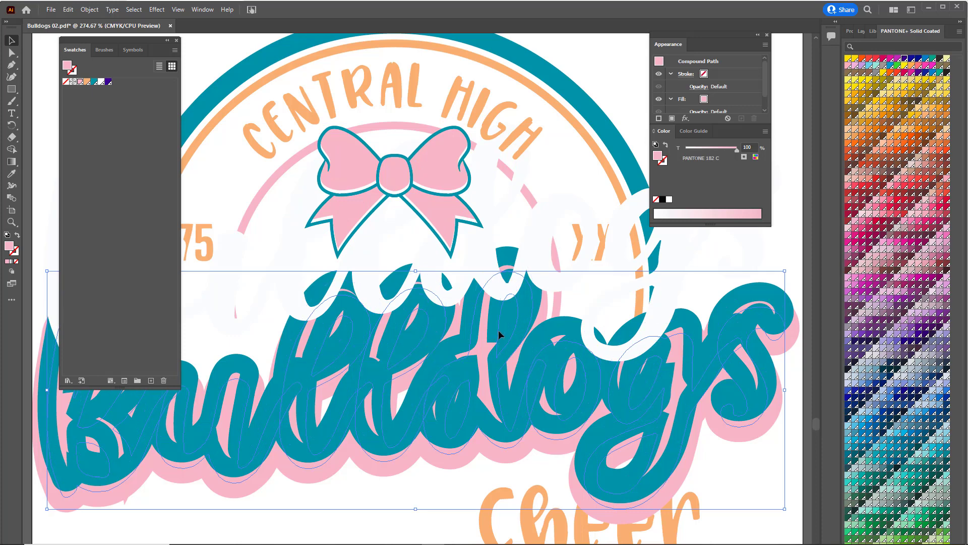
left_click_drag(509, 329, 507, 220)
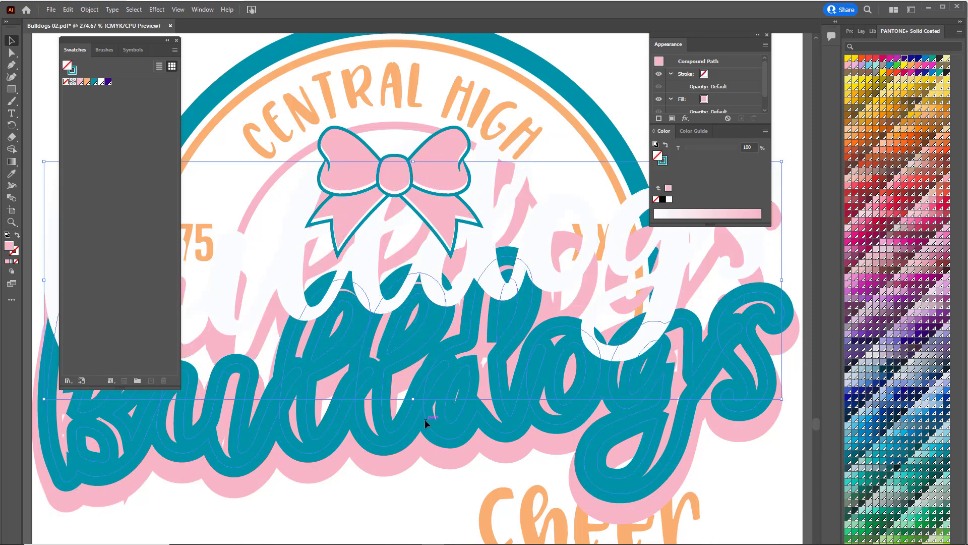
left_click_drag(425, 419, 412, 271)
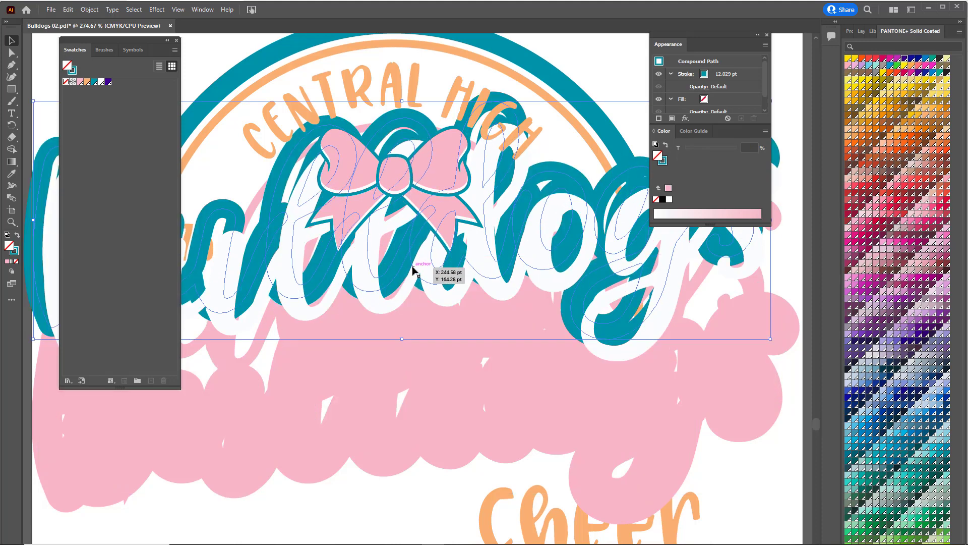
key("ctrl+z")
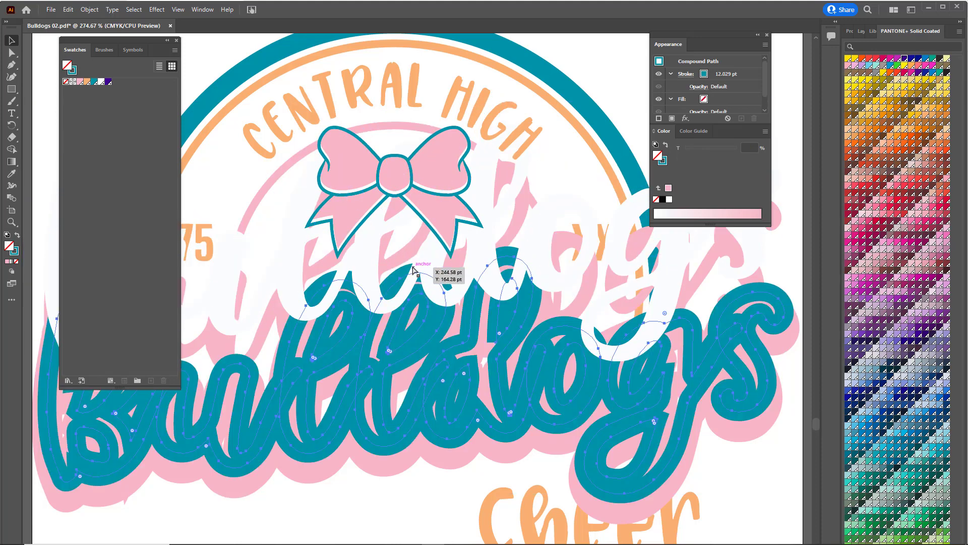
key("ctrl+z")
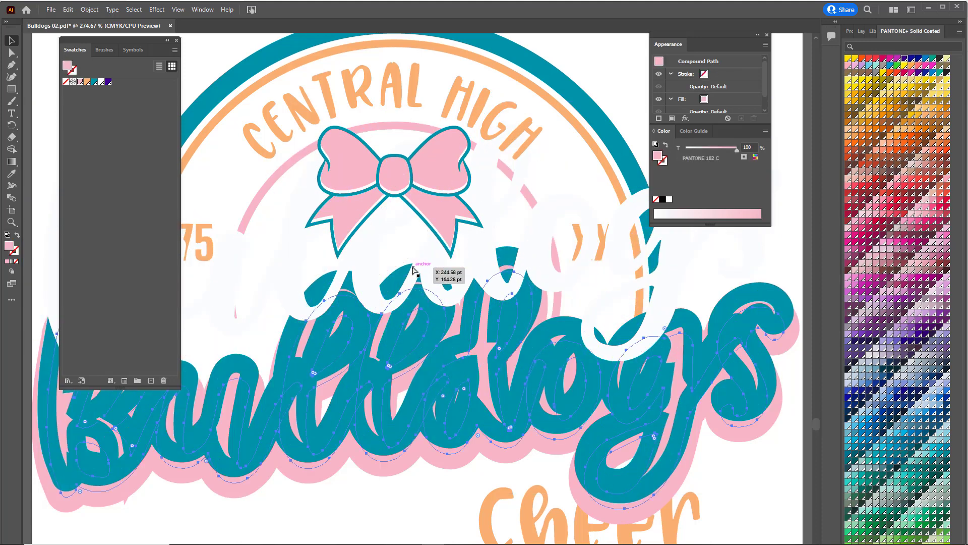
key("ctrl+z")
key("ctrl+z")
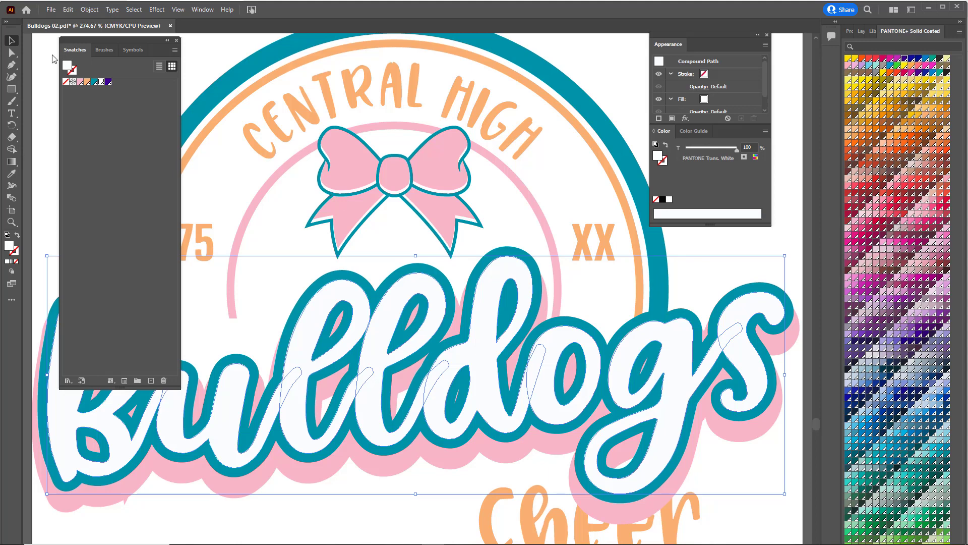
Step: Expand Layer 1 to list its objects and hide the white Bulldogs compound path
left_click(862, 32)
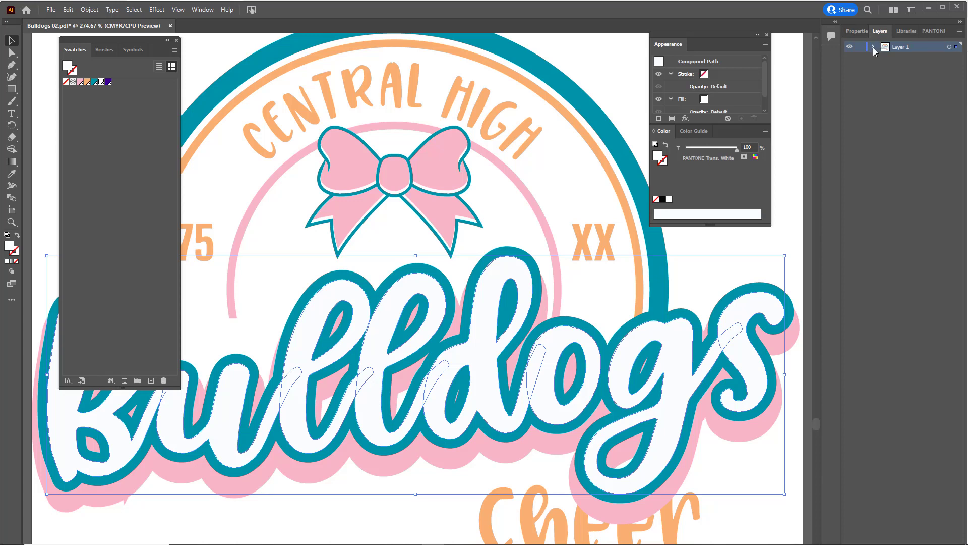
left_click(874, 47)
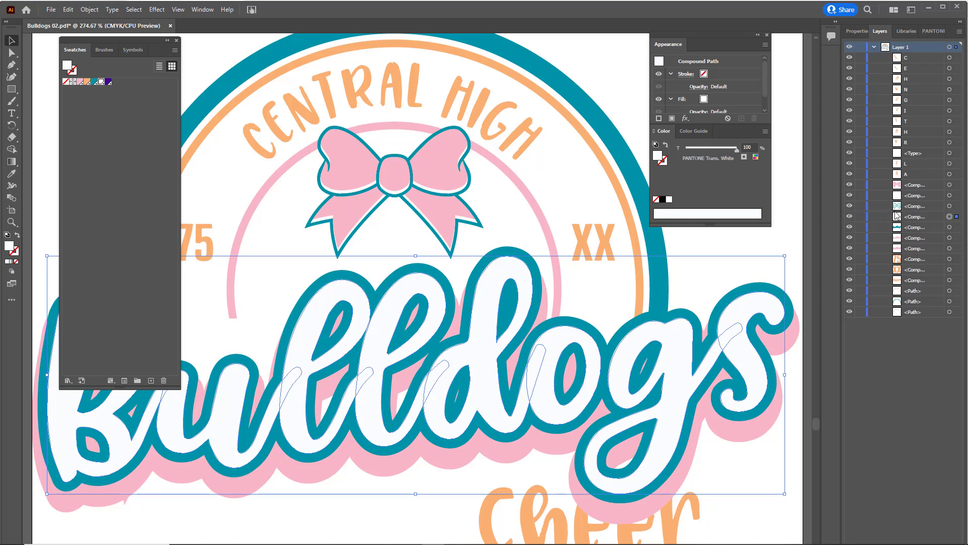
left_click(850, 216)
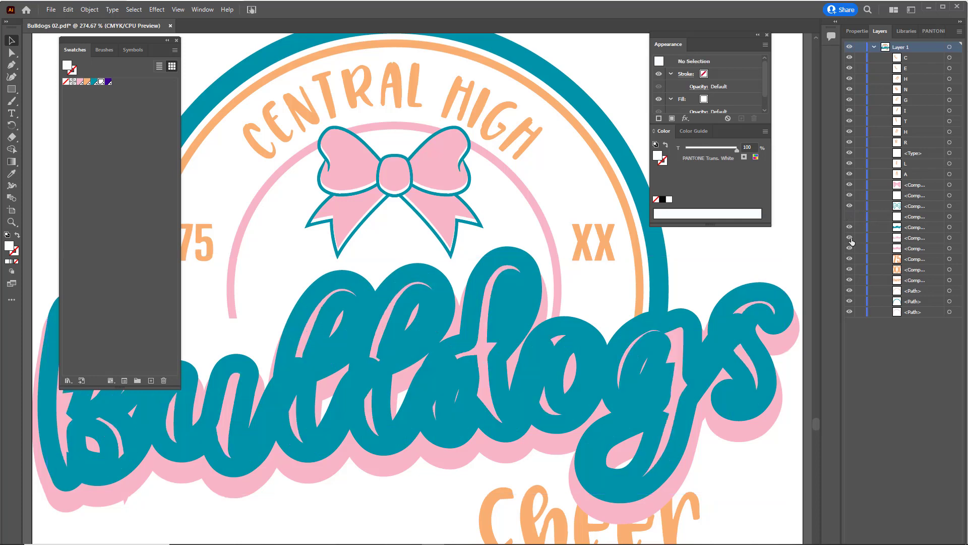
Step: Hide the two pink Bulldogs compound paths and try lightening the teal outline's PANTONE 7711 C stroke to a 47.49% tint
left_click(850, 238)
left_click(850, 249)
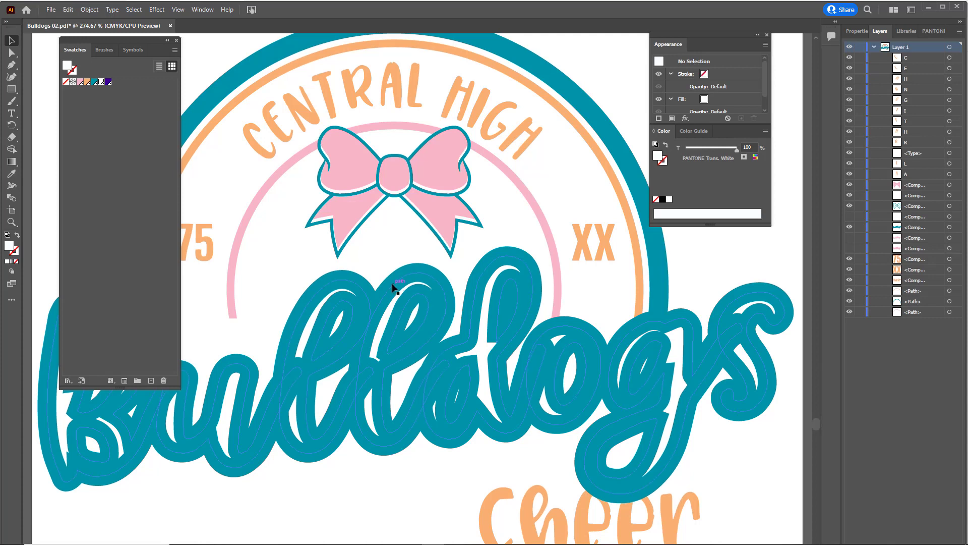
left_click(393, 287)
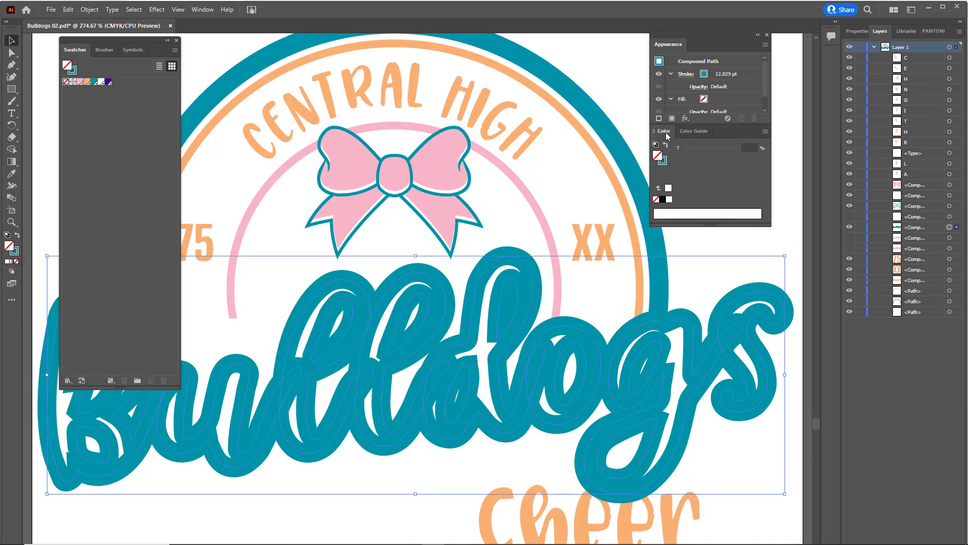
left_click(664, 162)
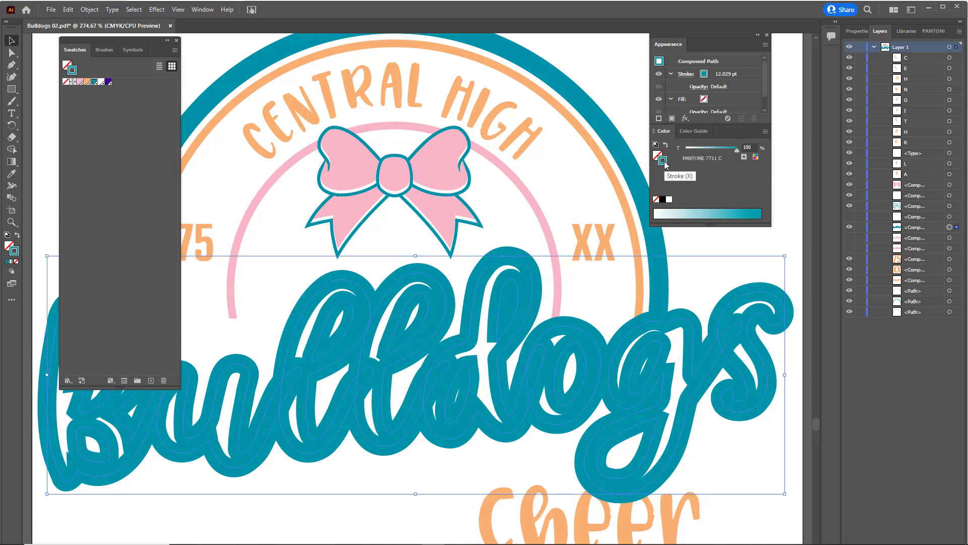
left_click(708, 215)
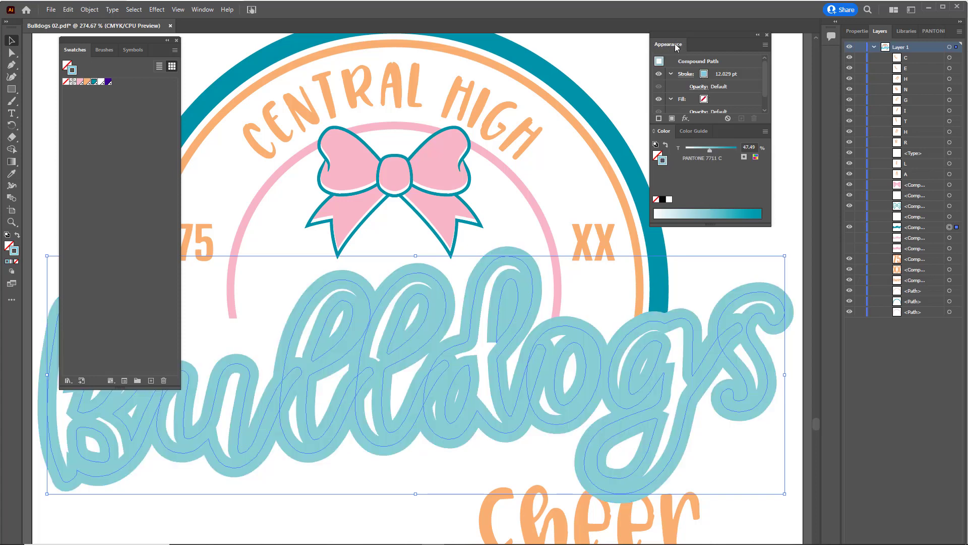
Step: Try a preset stroke weight on the lightened Bulldogs outline
left_click(722, 75)
left_click(725, 74)
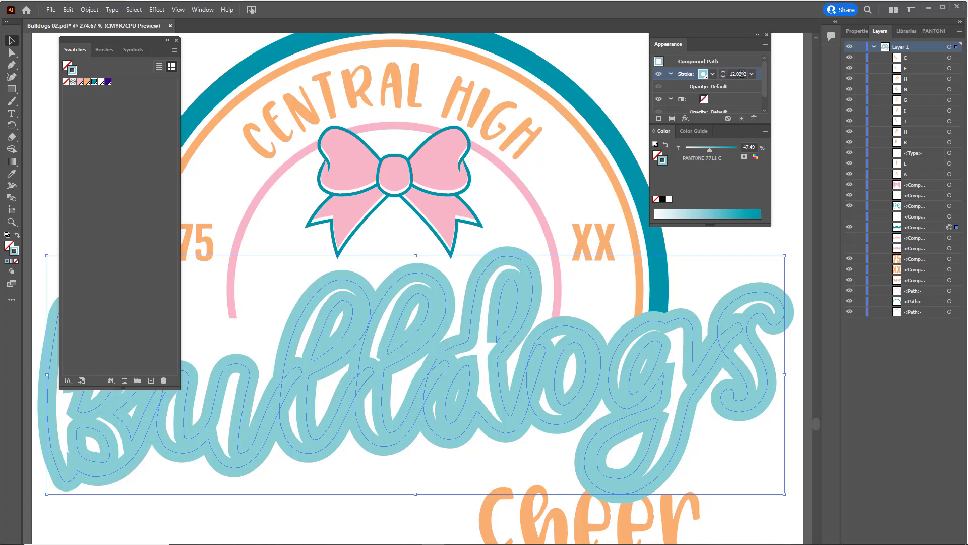
left_click(752, 74)
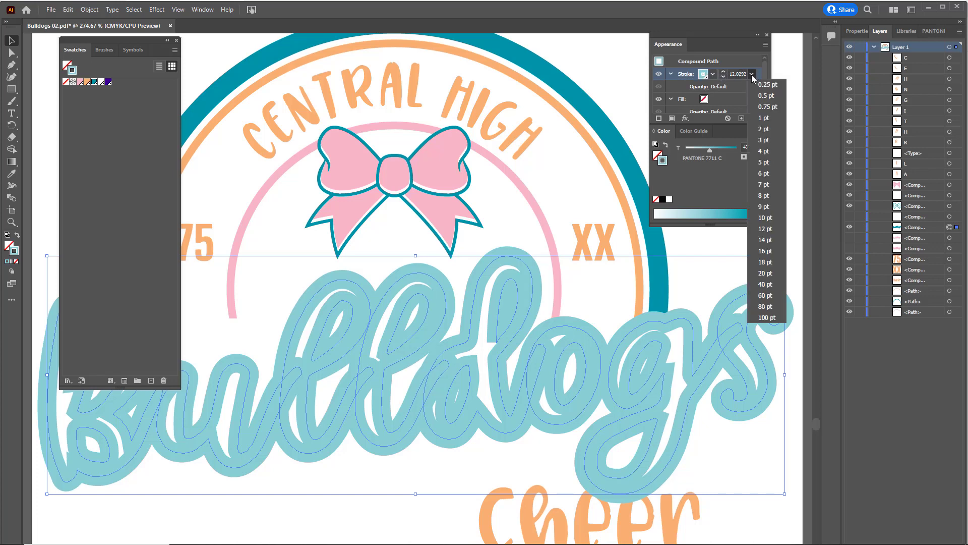
left_click(757, 200)
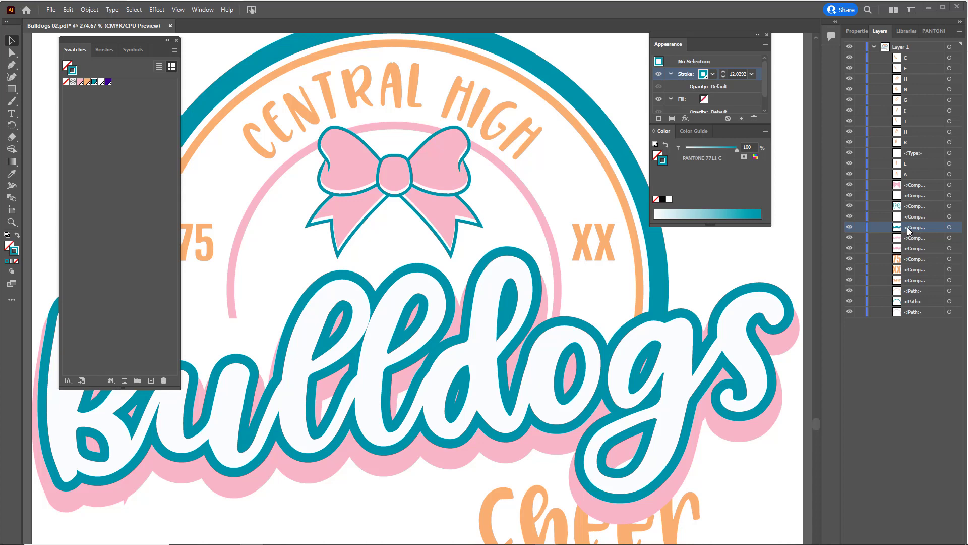
Step: Select the teal Bulldogs outline path, try filling it with PANTONE 802 C, and undo the fill
left_click(950, 228)
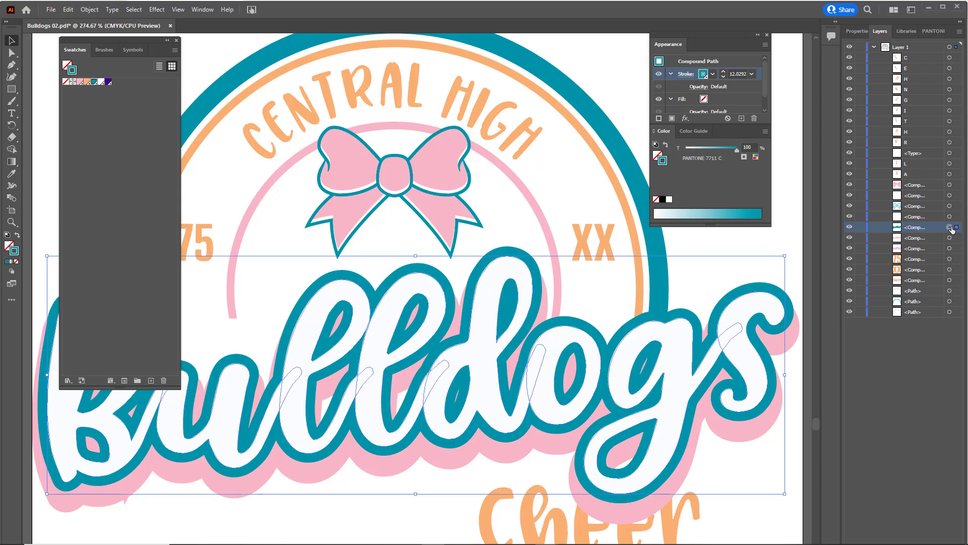
left_click(659, 156)
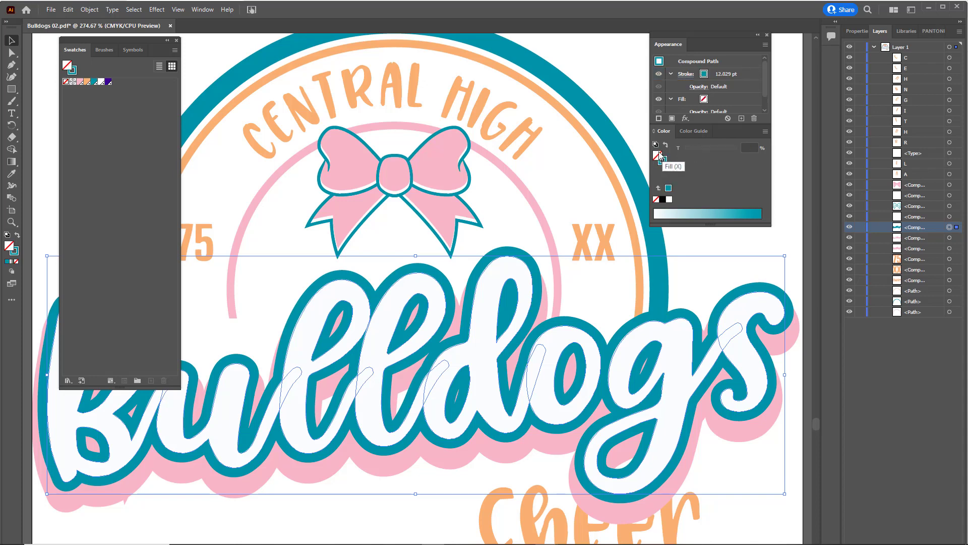
left_click(934, 31)
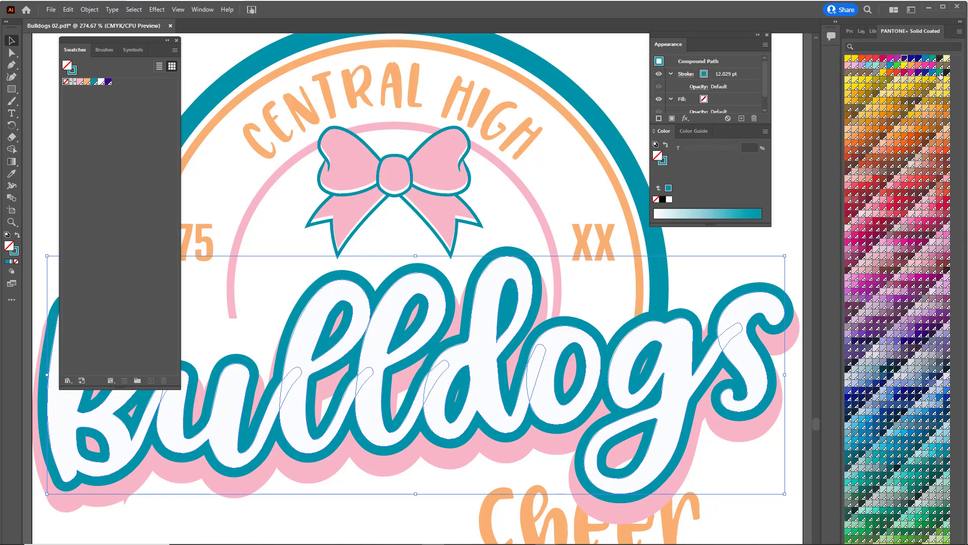
left_click(899, 65)
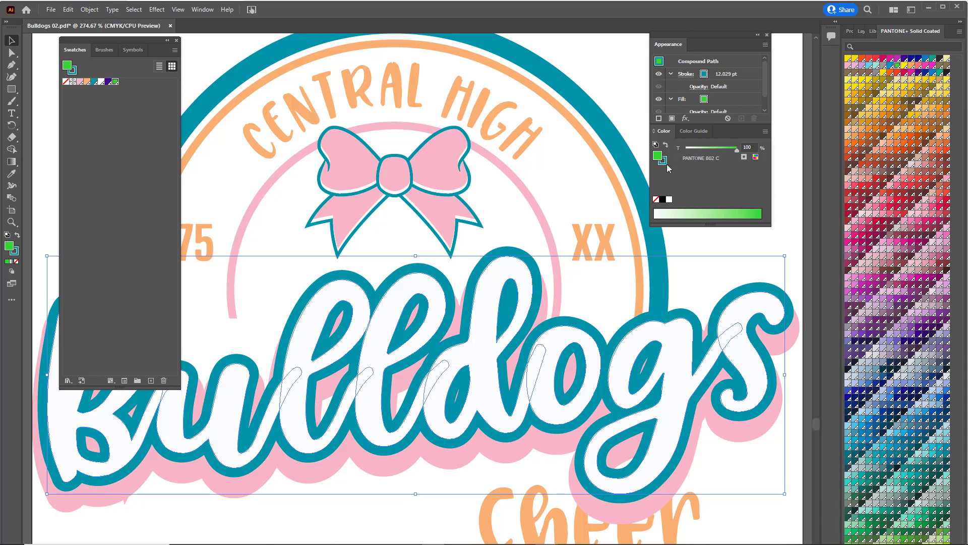
key("slash")
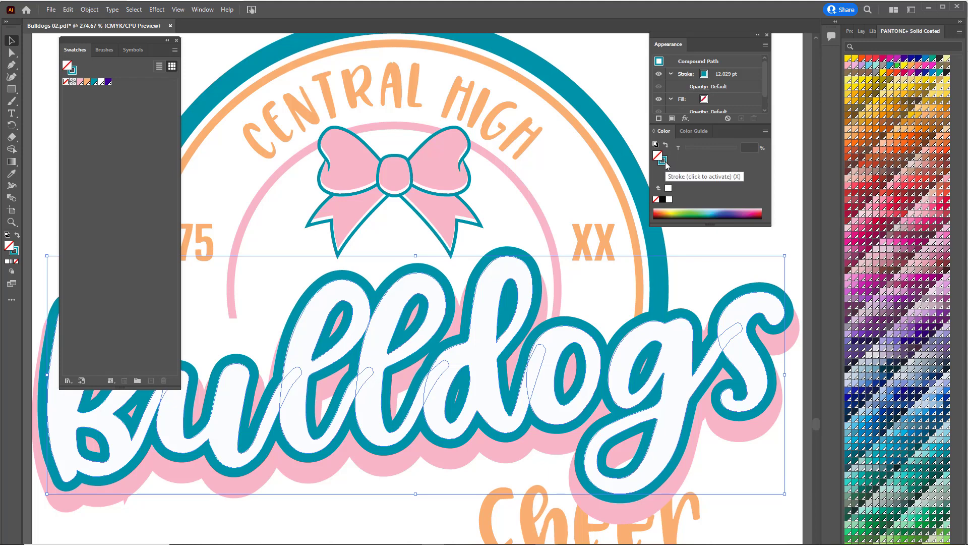
Step: Recolor the Bulldogs outline's stroke with PANTONE Rhodamine Red C and set its weight to 8 pt
left_click(666, 162)
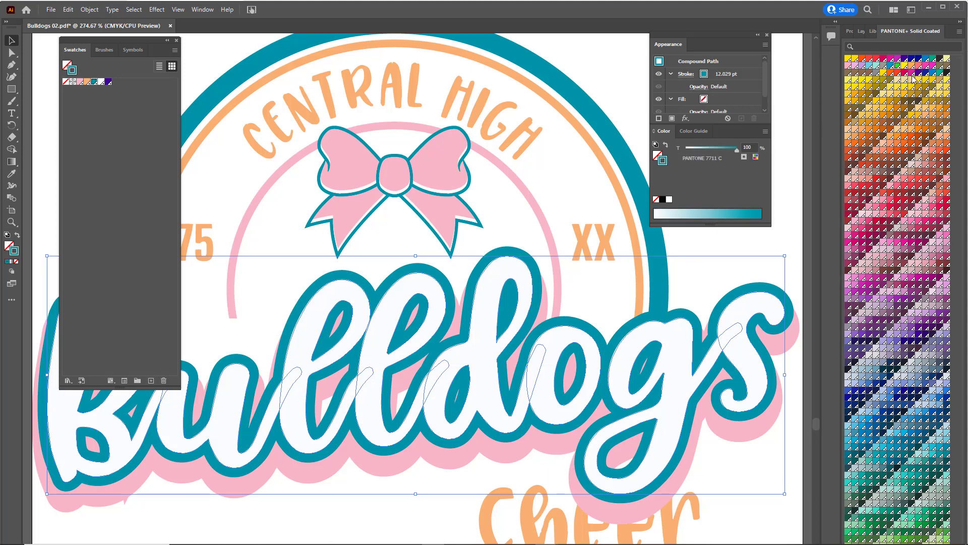
left_click(891, 58)
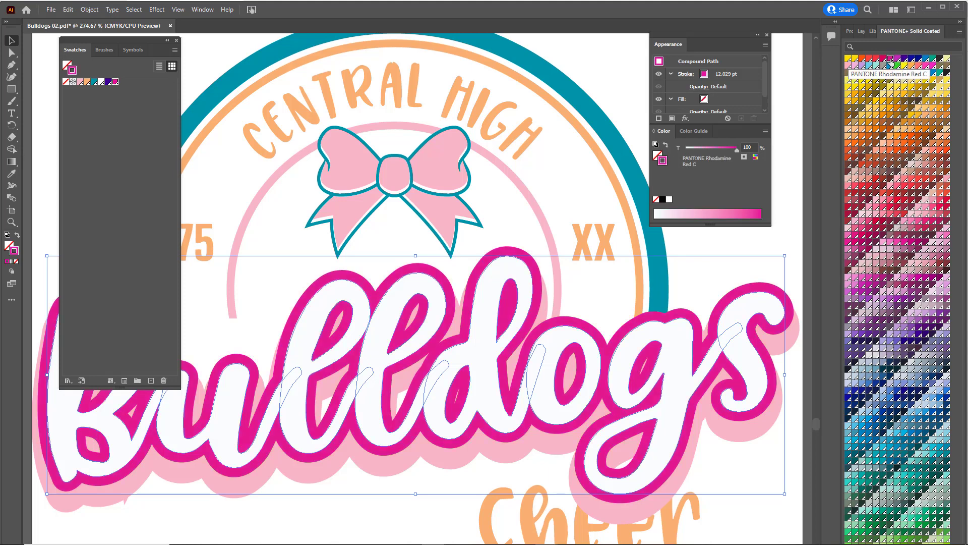
left_click(732, 74)
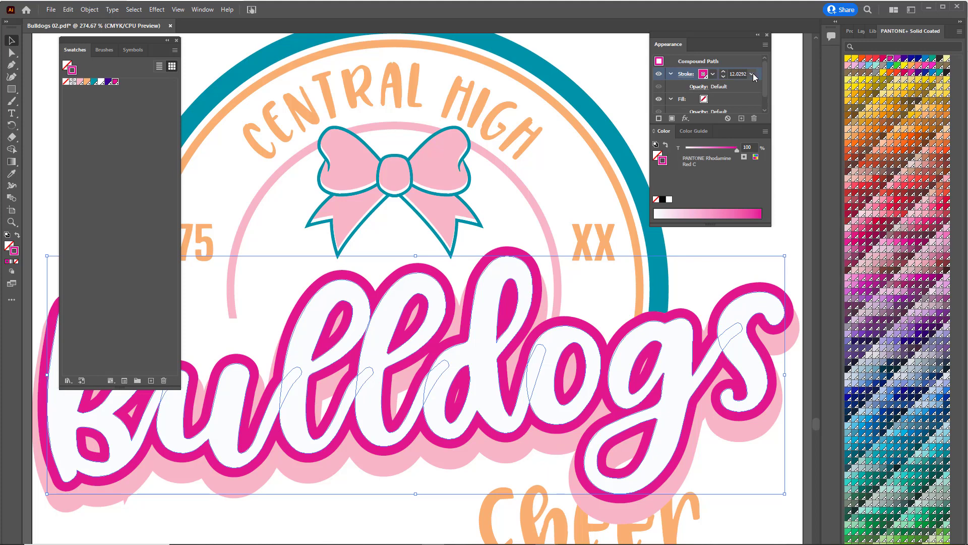
left_click(752, 74)
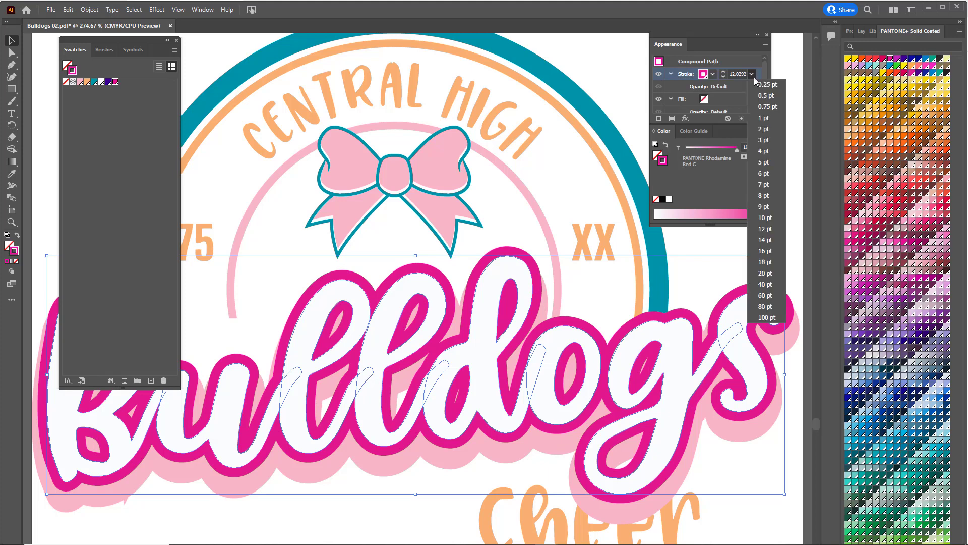
left_click(766, 195)
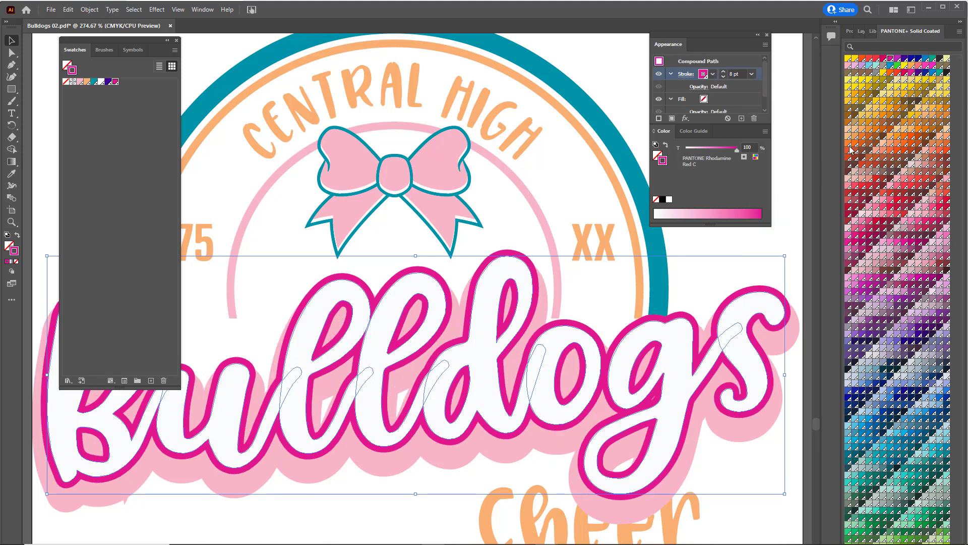
left_click(860, 31)
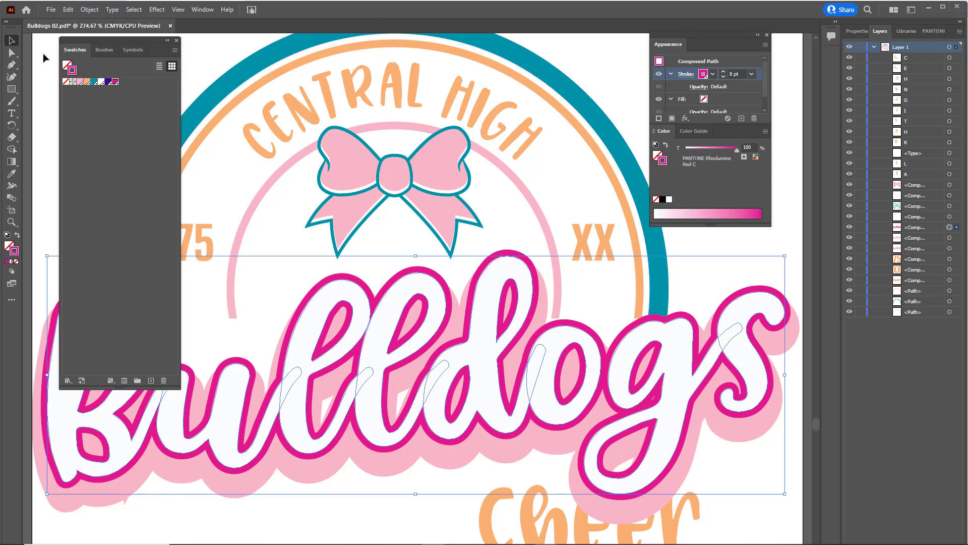
Step: Save the artwork on the computer's Desktop as Bulldogs 02 in Adobe Illustrator (*.AI) format, keeping the default Illustrator 2020 options
left_click(51, 10)
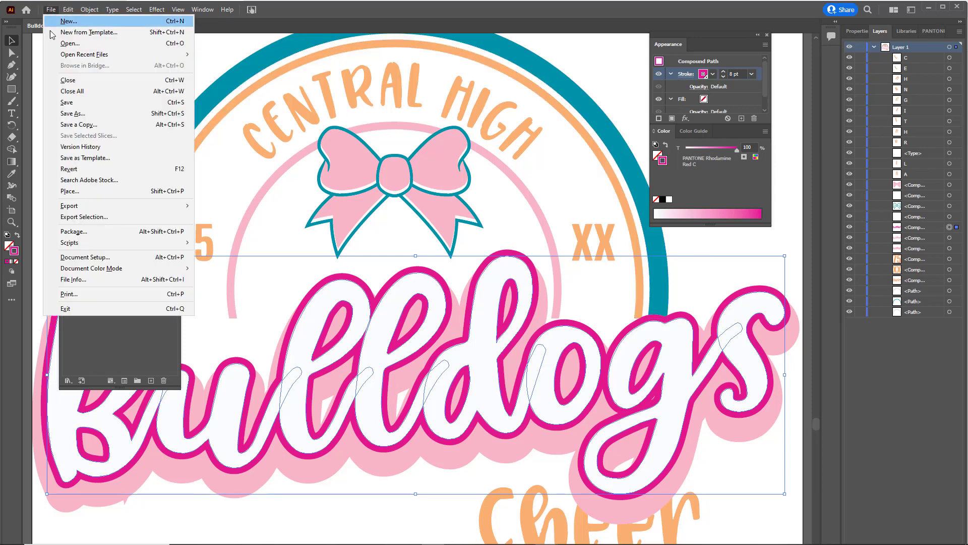
left_click(74, 113)
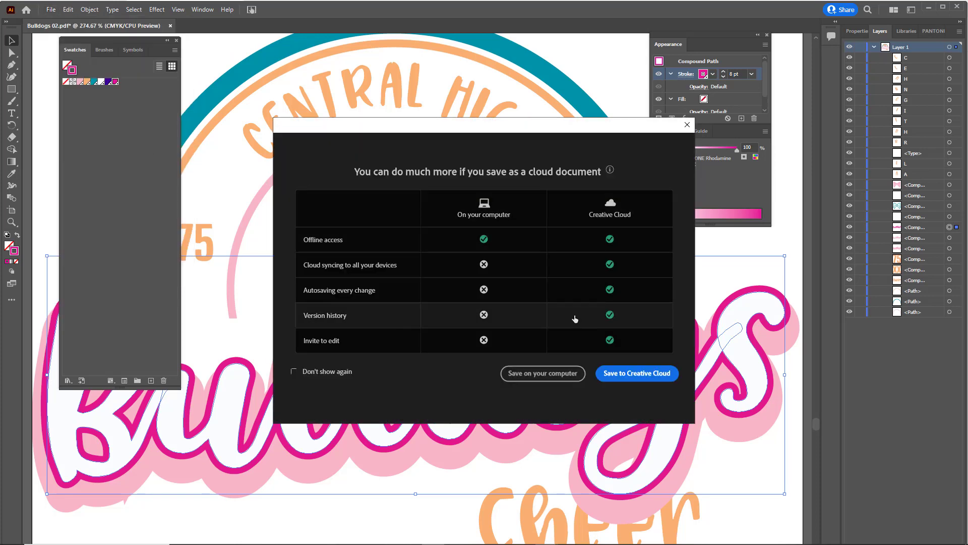
left_click(568, 376)
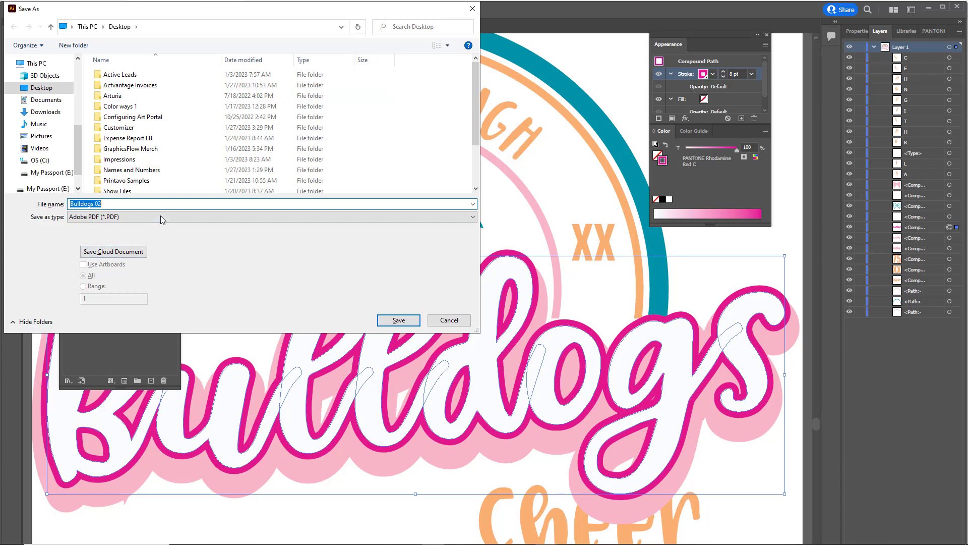
left_click(191, 216)
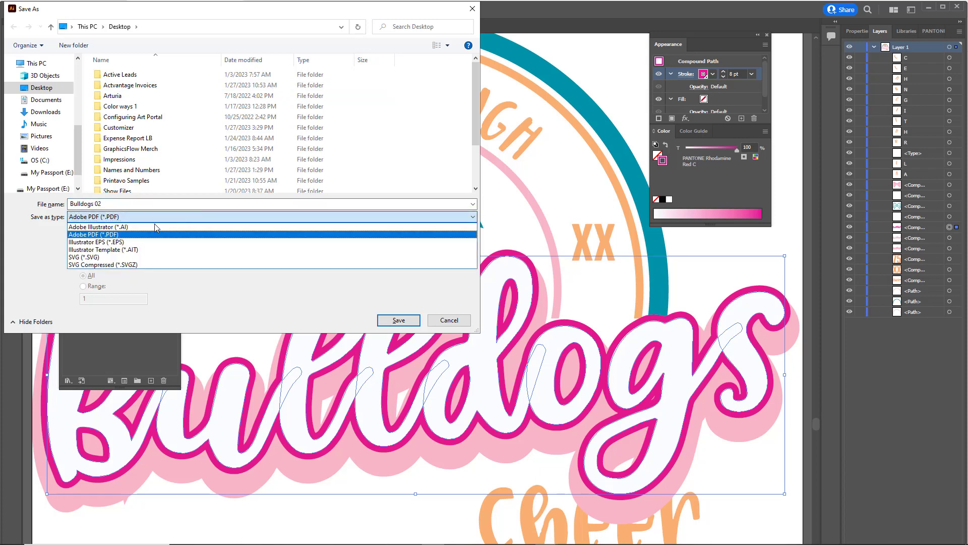
left_click(123, 227)
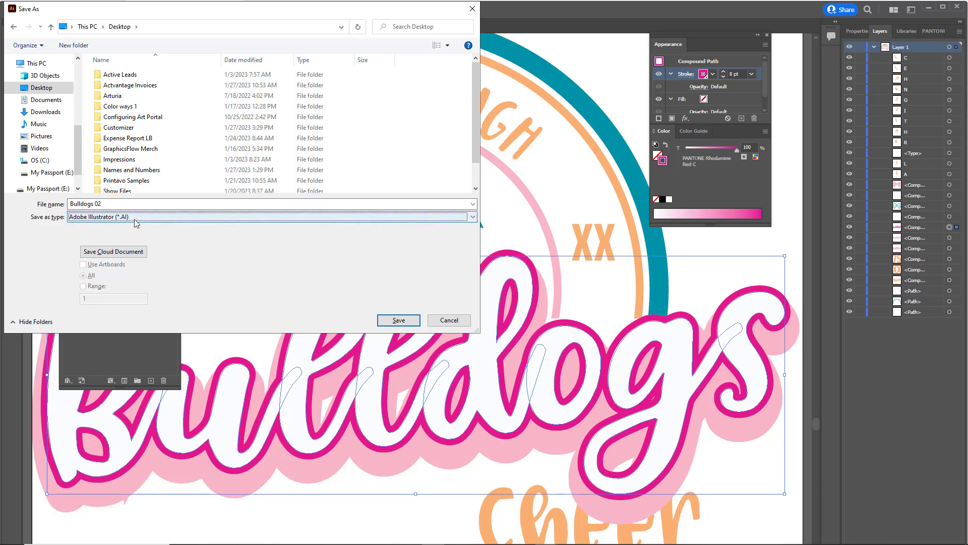
left_click(416, 325)
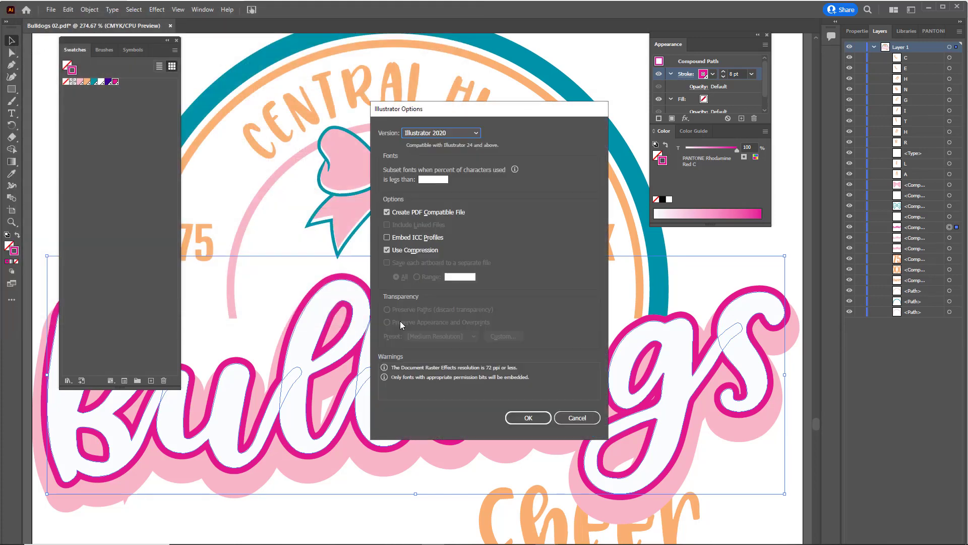
left_click(529, 419)
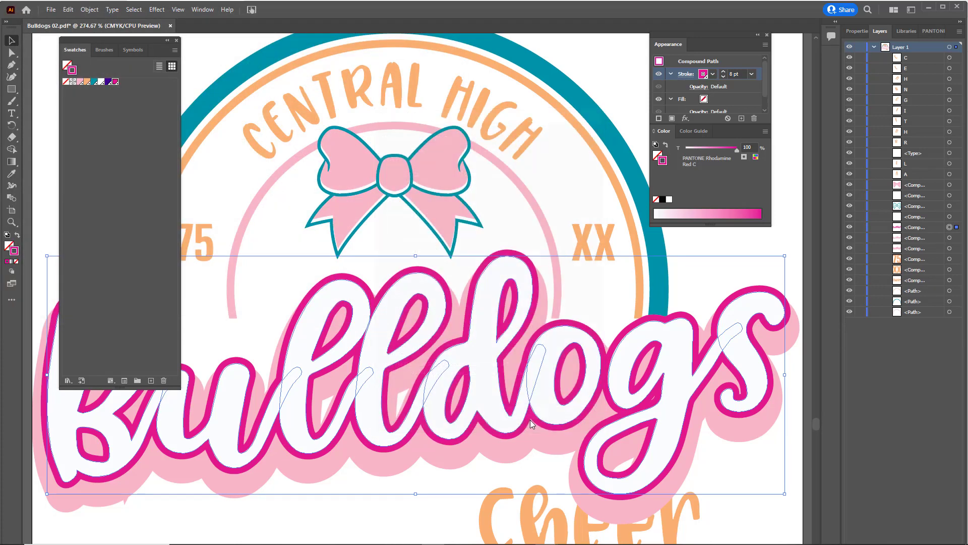